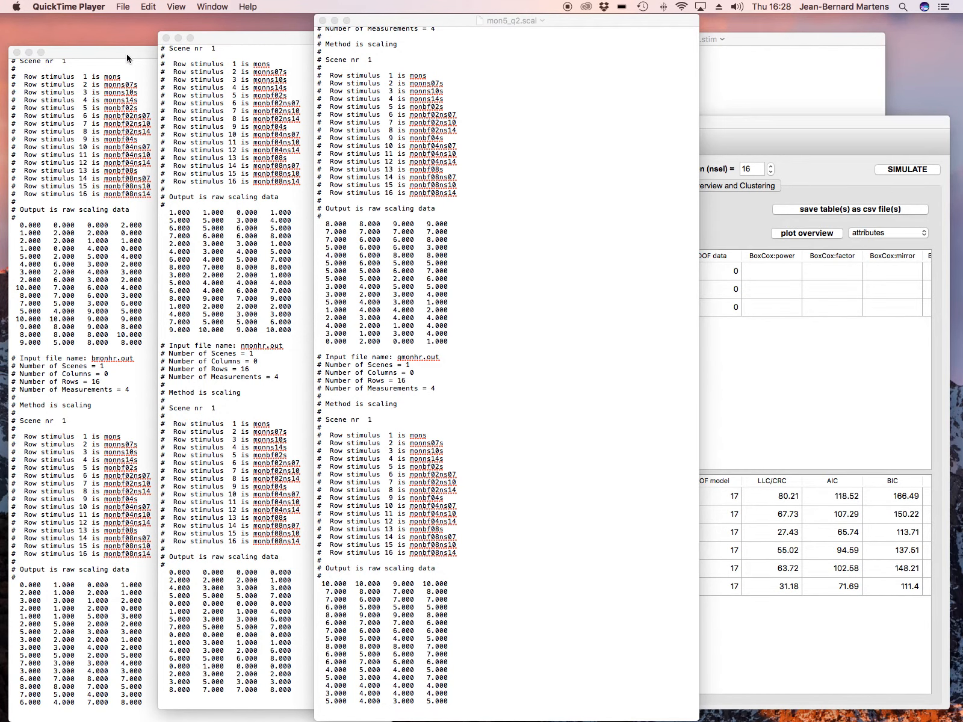
Review the scaling data in mon5_b2.scal, mon5_n2.scal and mon5_q2.scal, and the stimulus coordinates in mon5.stim
left_click(127, 58)
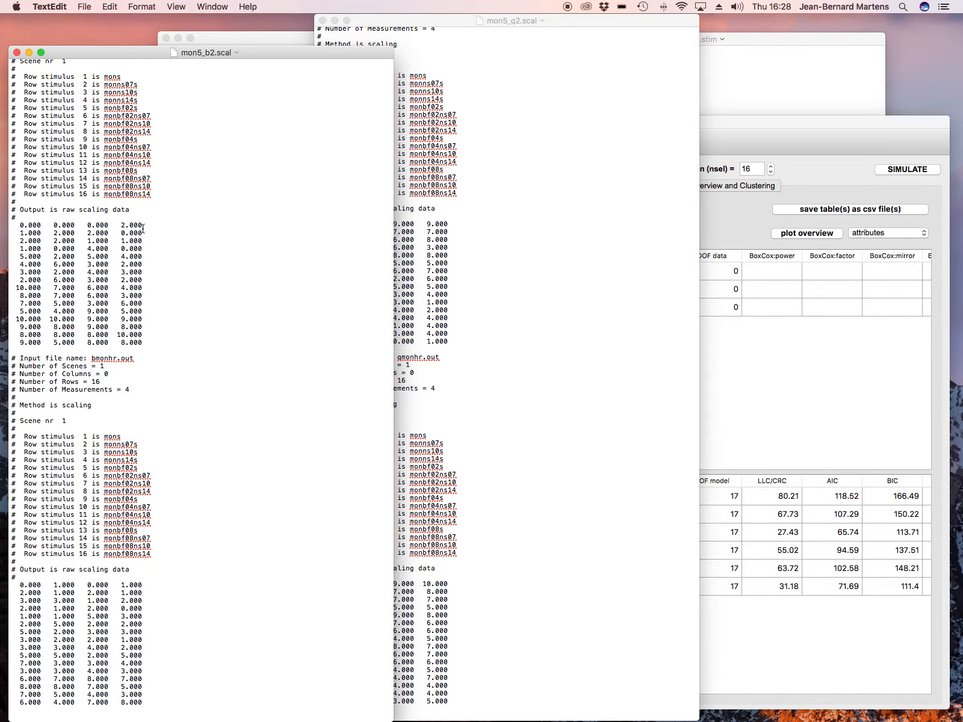
left_click(276, 36)
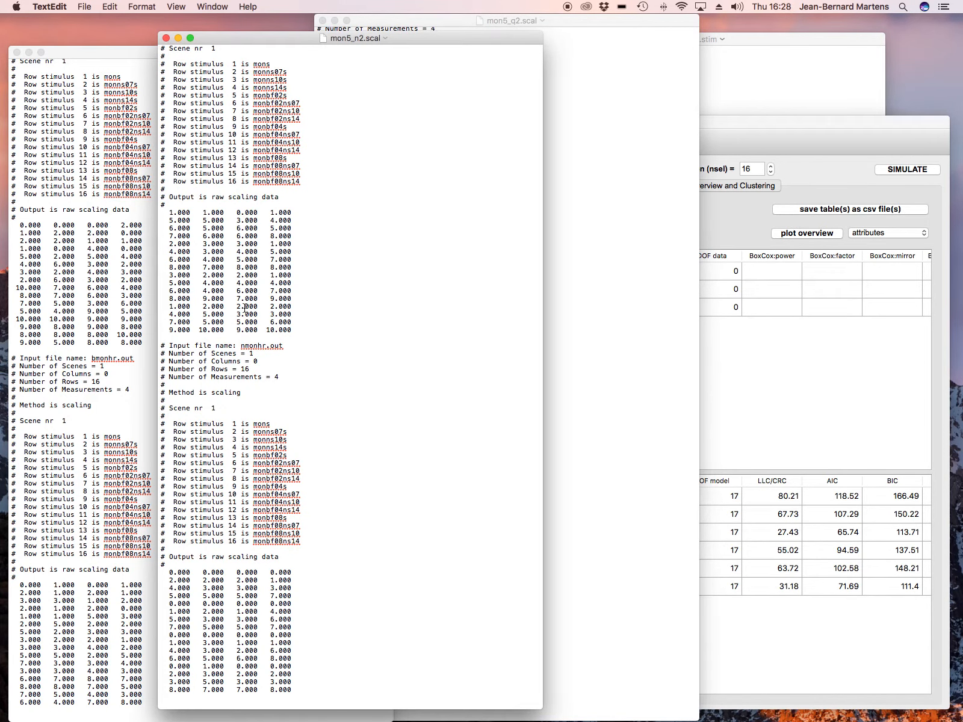
left_click(455, 26)
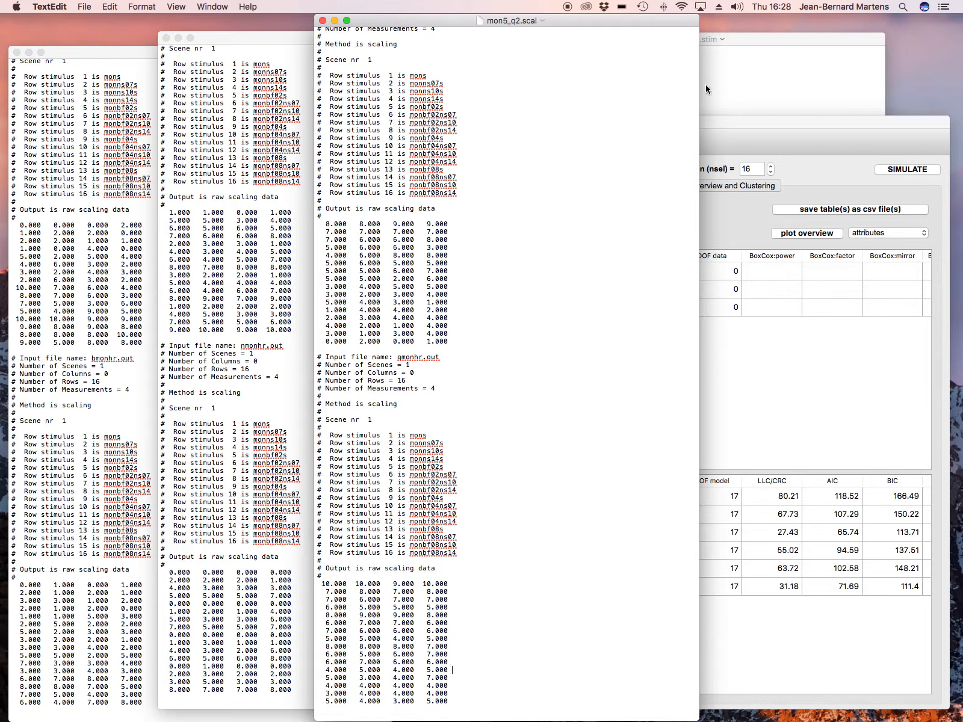
left_click(761, 42)
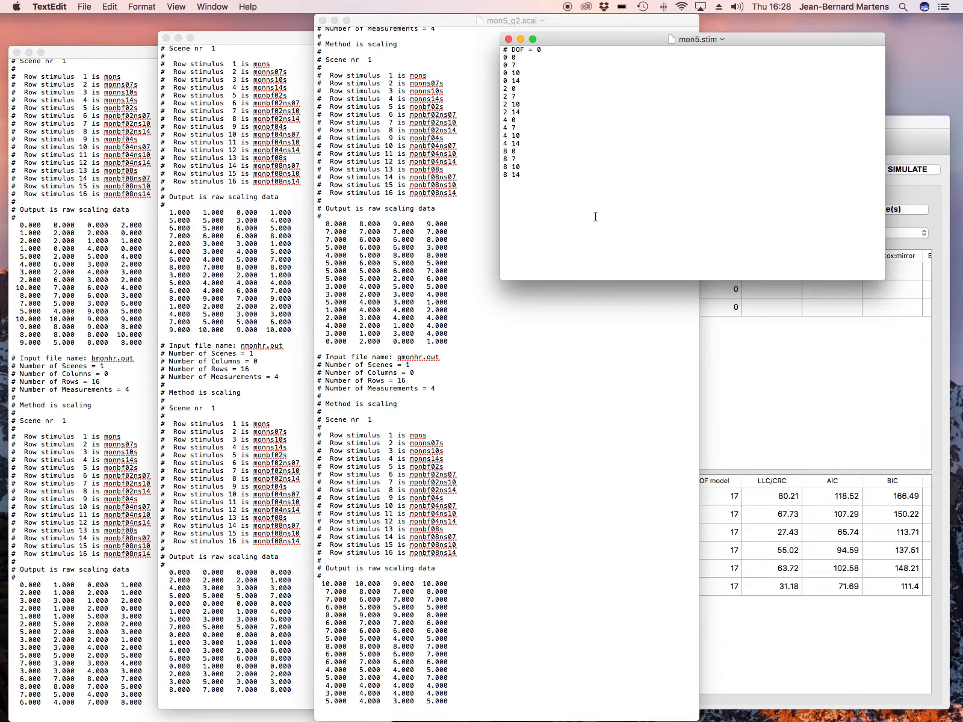
Switch to ILLMO and inspect the stimulus patterns: the 2D pattern pND(1) and the 1D patterns p1D(2) and p1D(1)
left_click(781, 387)
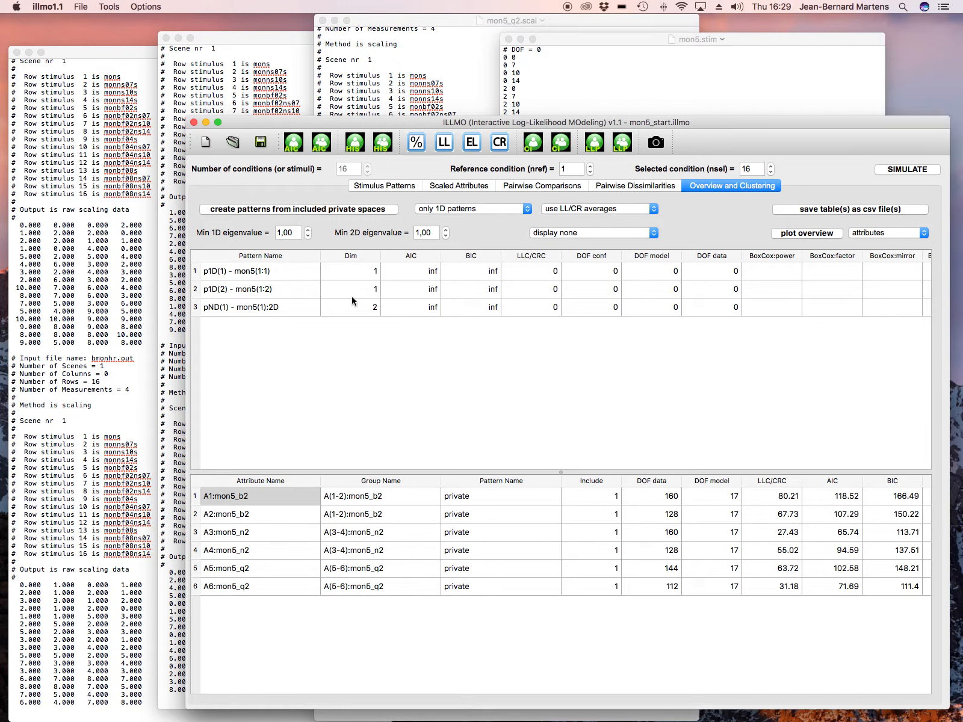
left_click(389, 186)
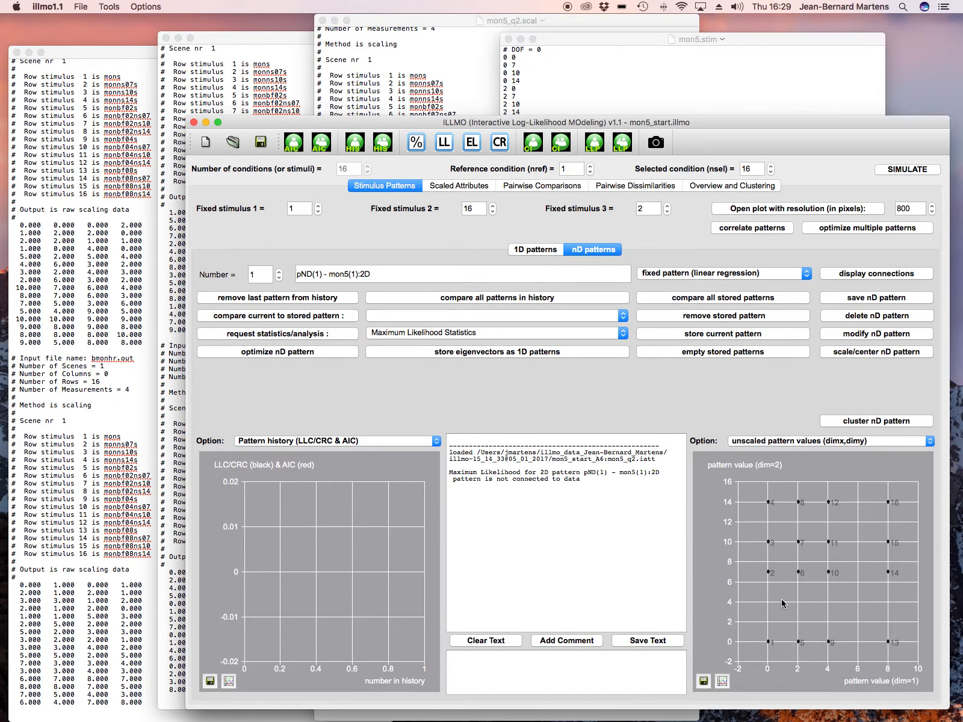
left_click(534, 251)
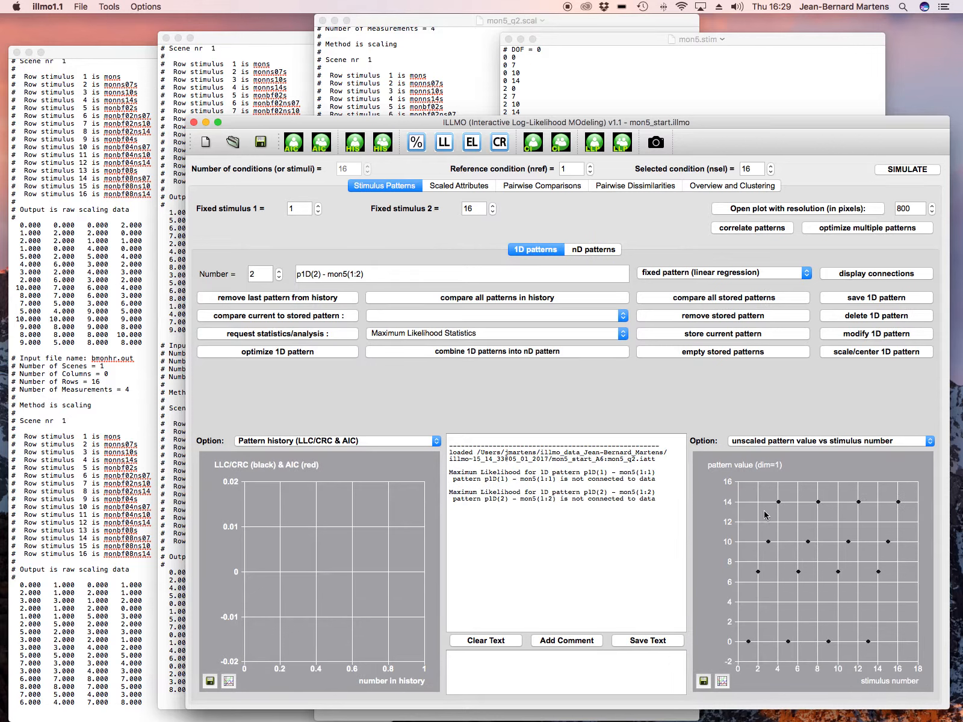
left_click(279, 277)
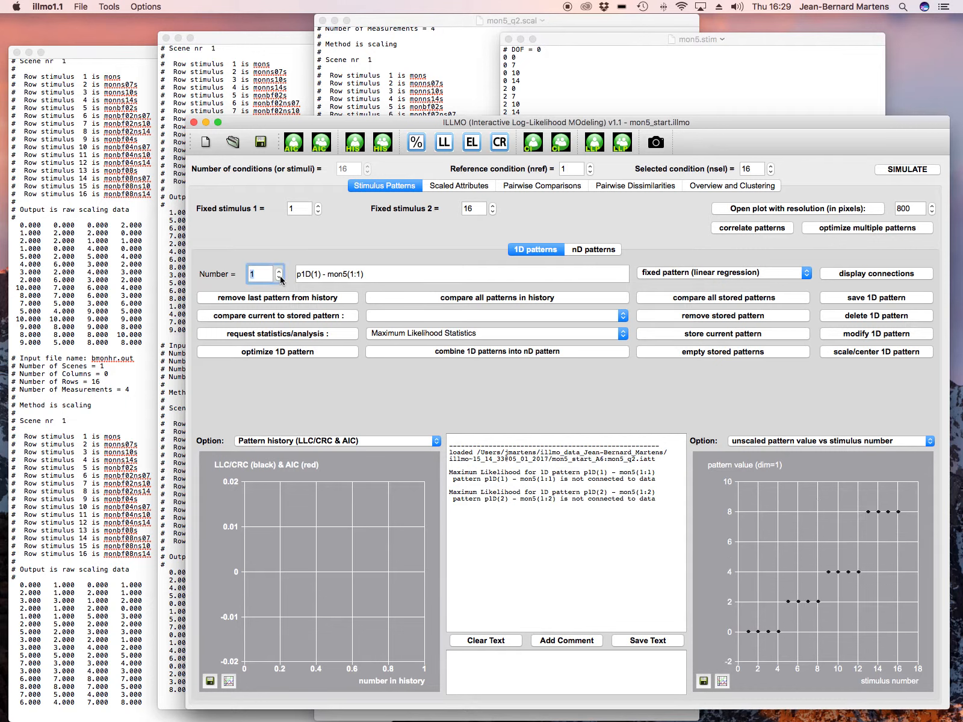
left_click(595, 250)
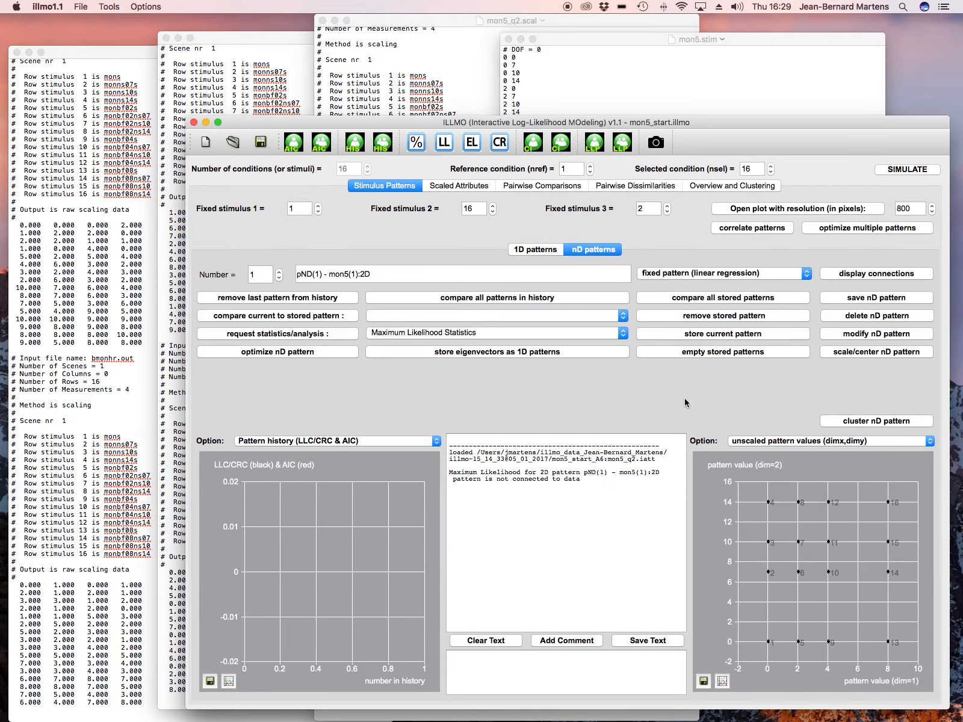
In the confirmatory model of scaled attribute A6:mon5_q2, connect the input to nD pattern pND(1) - mon5(1):2D and propagate it to the entire group
left_click(472, 187)
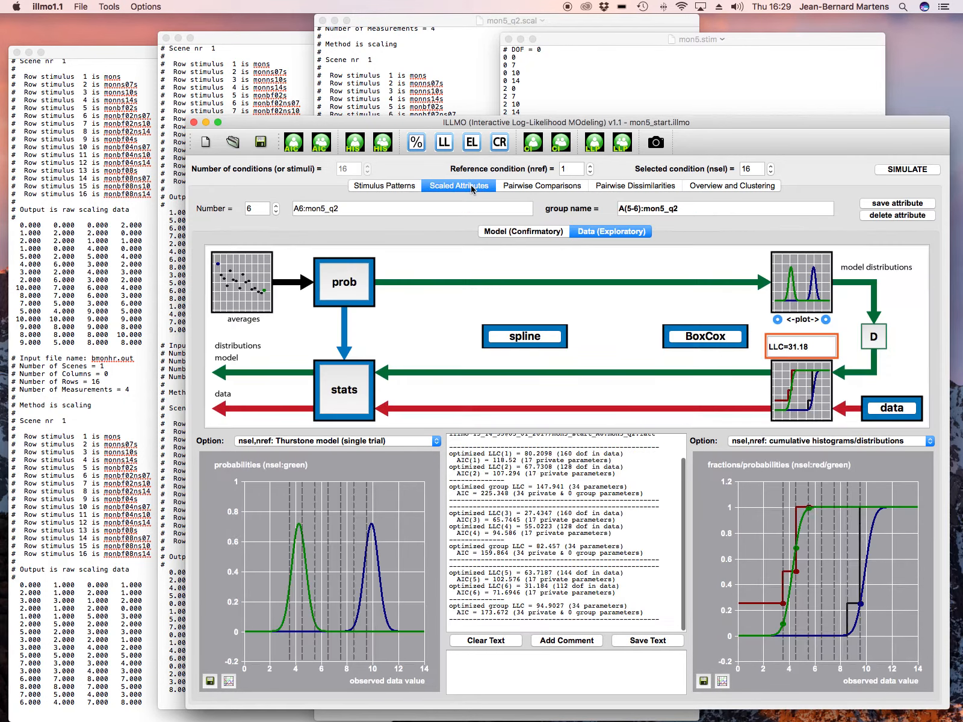
left_click(511, 236)
left_click(382, 413)
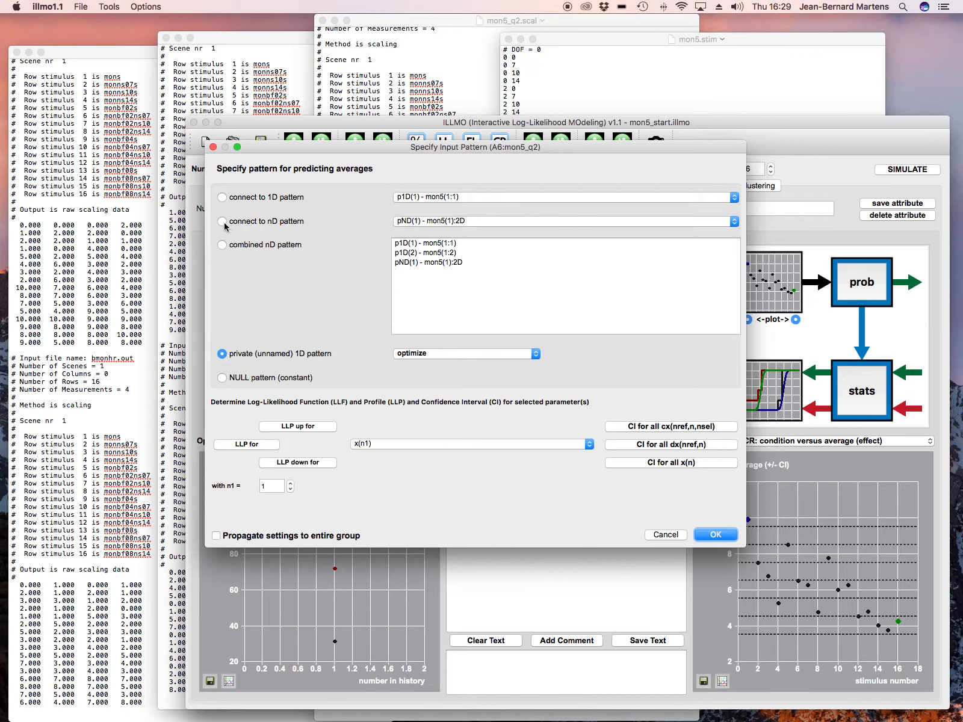
left_click(223, 223)
left_click(216, 536)
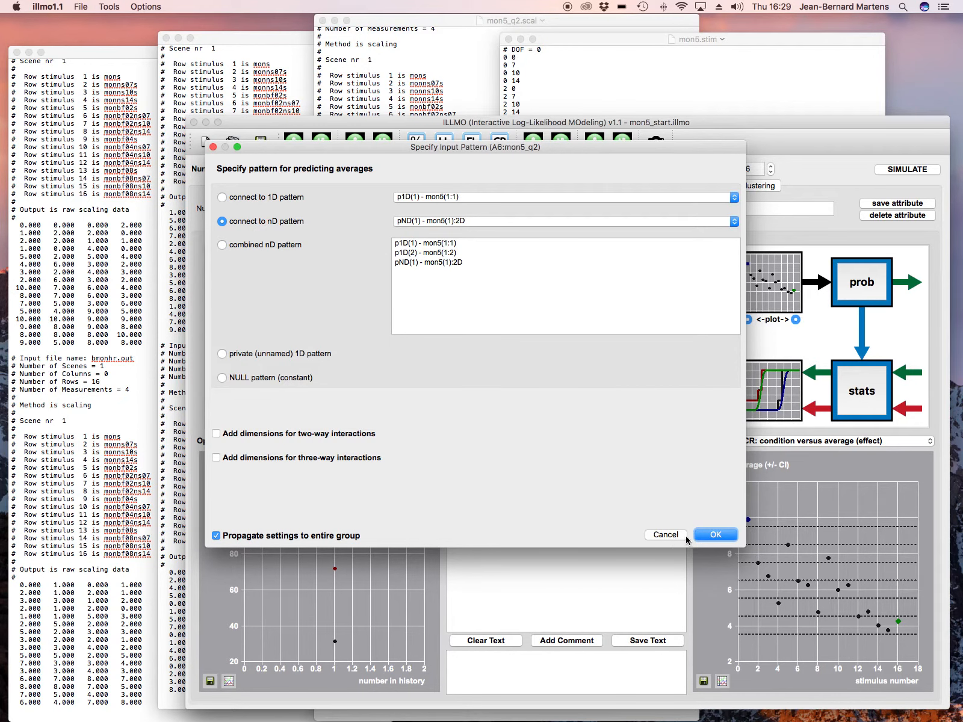
left_click(722, 539)
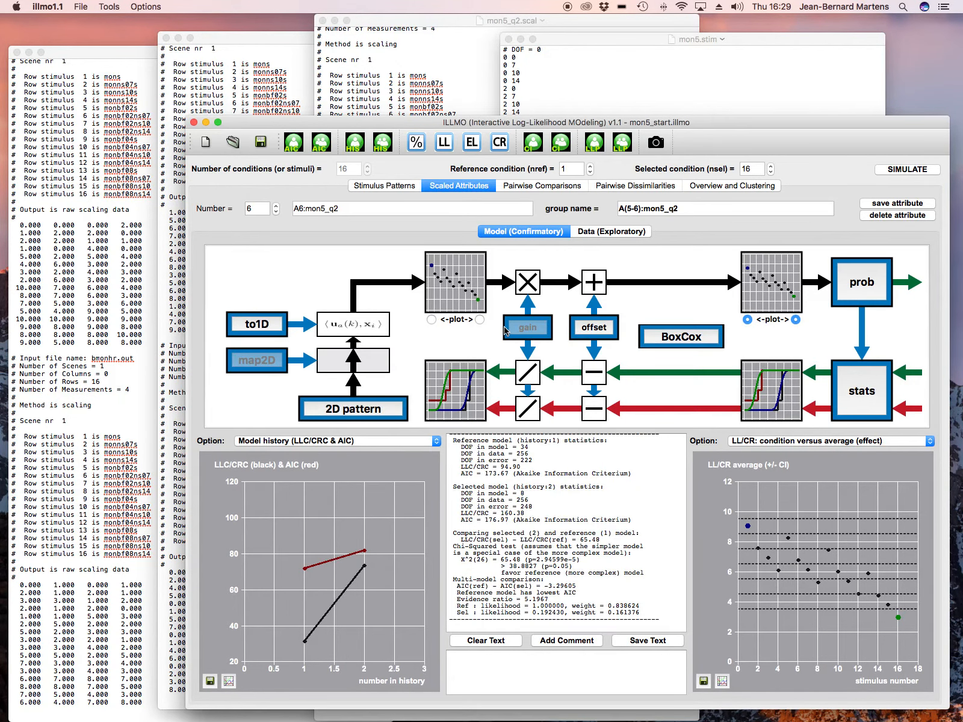
Connect attribute A4:mon5_n2 to nD pattern pND(1) - mon5(1):2D, propagating the setting to its entire group
left_click(276, 211)
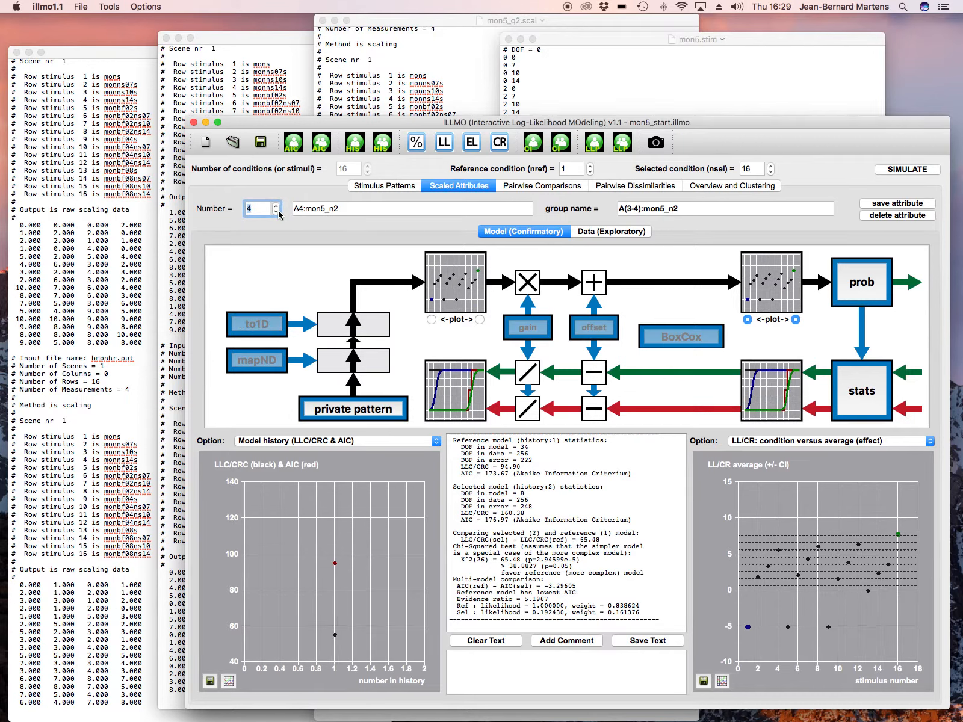
left_click(337, 408)
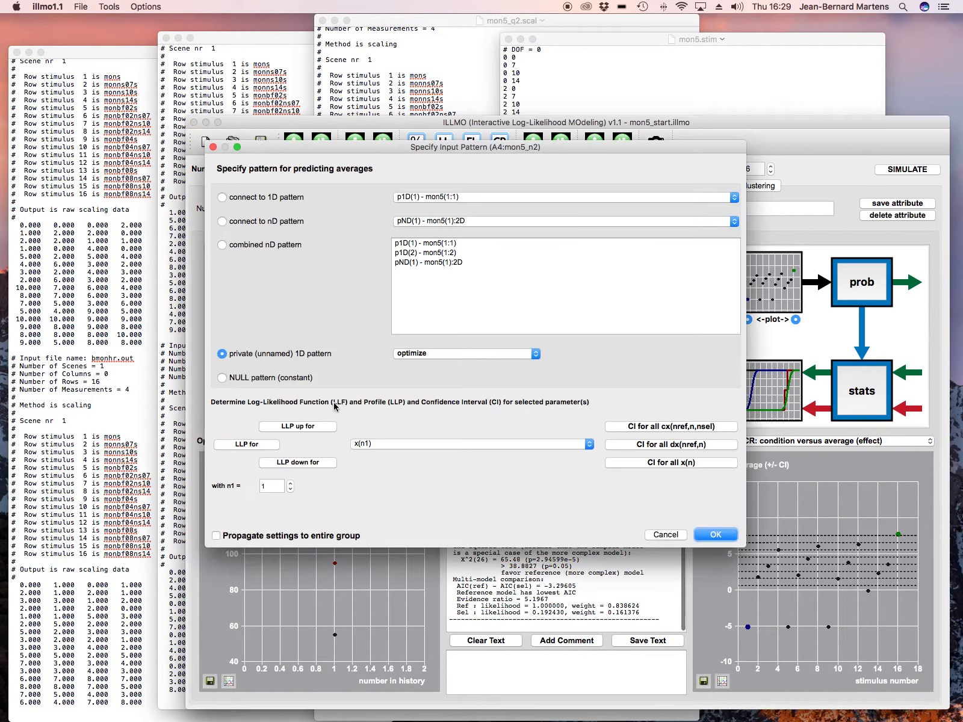
left_click(222, 222)
left_click(221, 536)
left_click(716, 534)
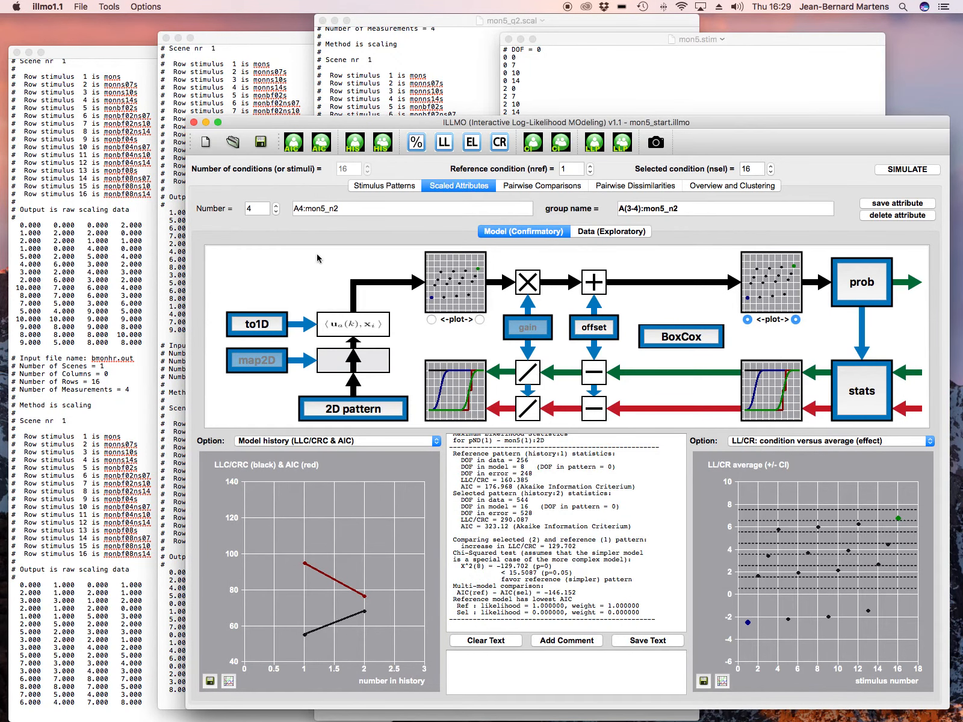
Connect attribute A2:mon5_b2 to nD pattern pND(1) - mon5(1):2D, propagating the setting to its entire group
left_click(276, 211)
left_click(276, 211)
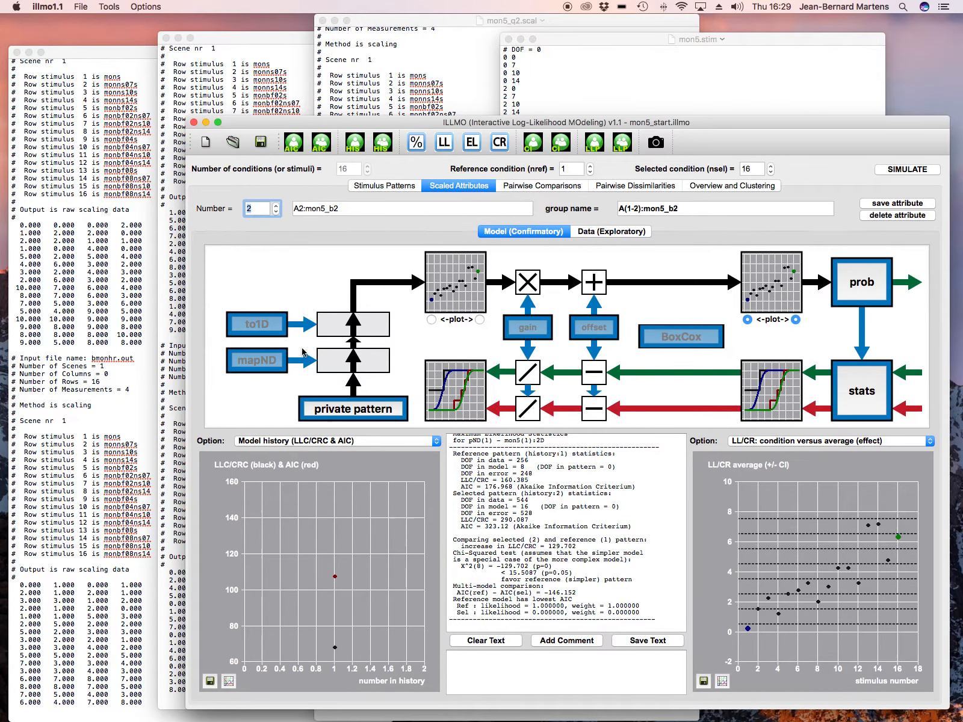
left_click(336, 417)
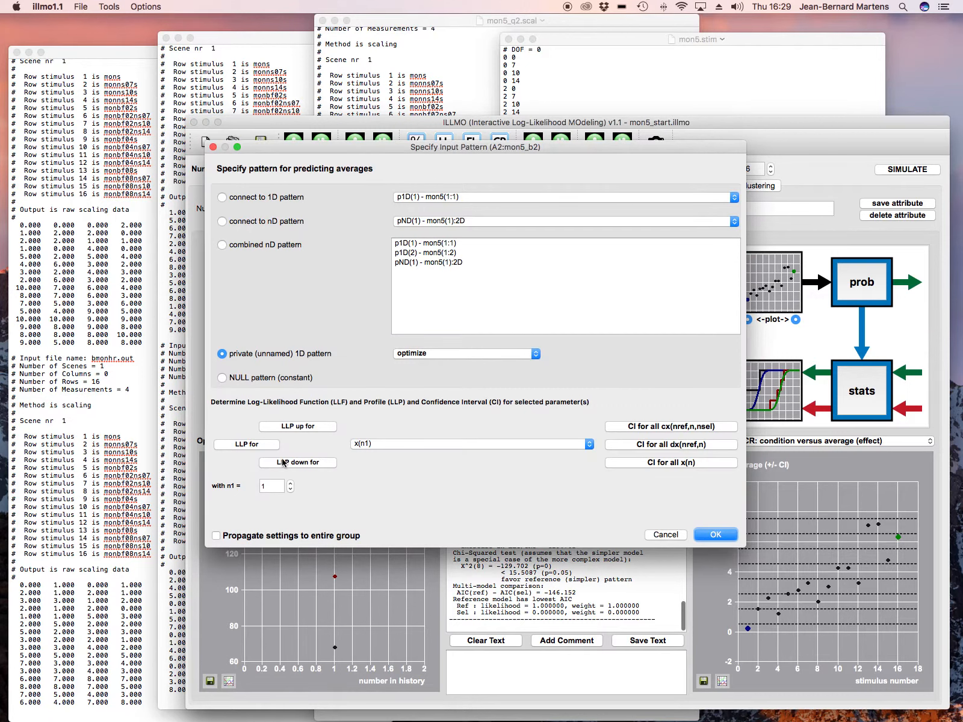
left_click(224, 222)
left_click(216, 536)
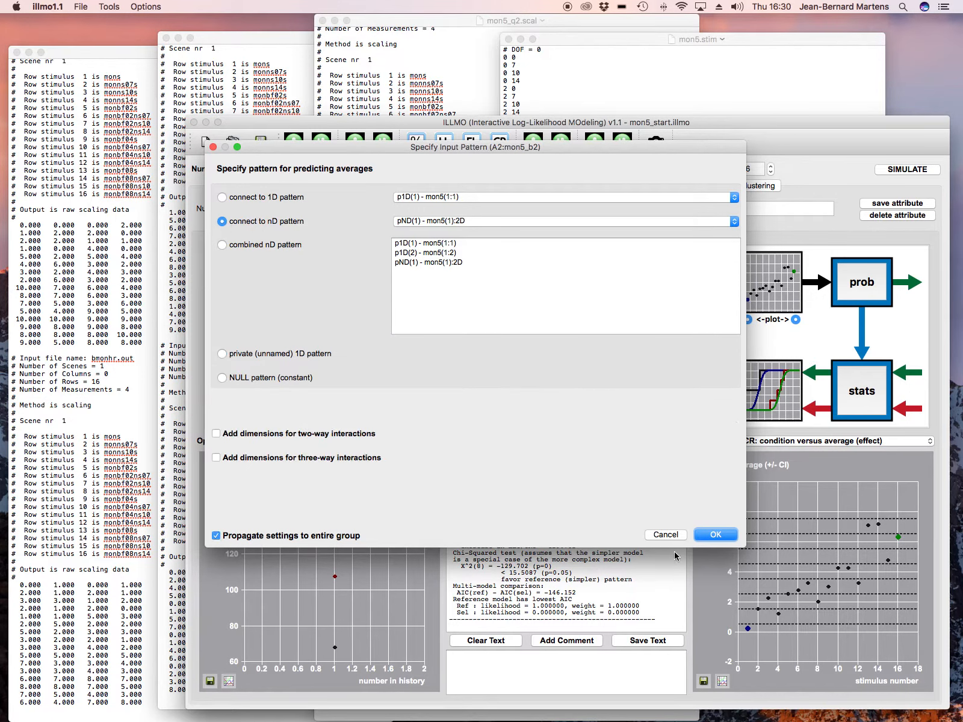
left_click(716, 534)
left_click(716, 535)
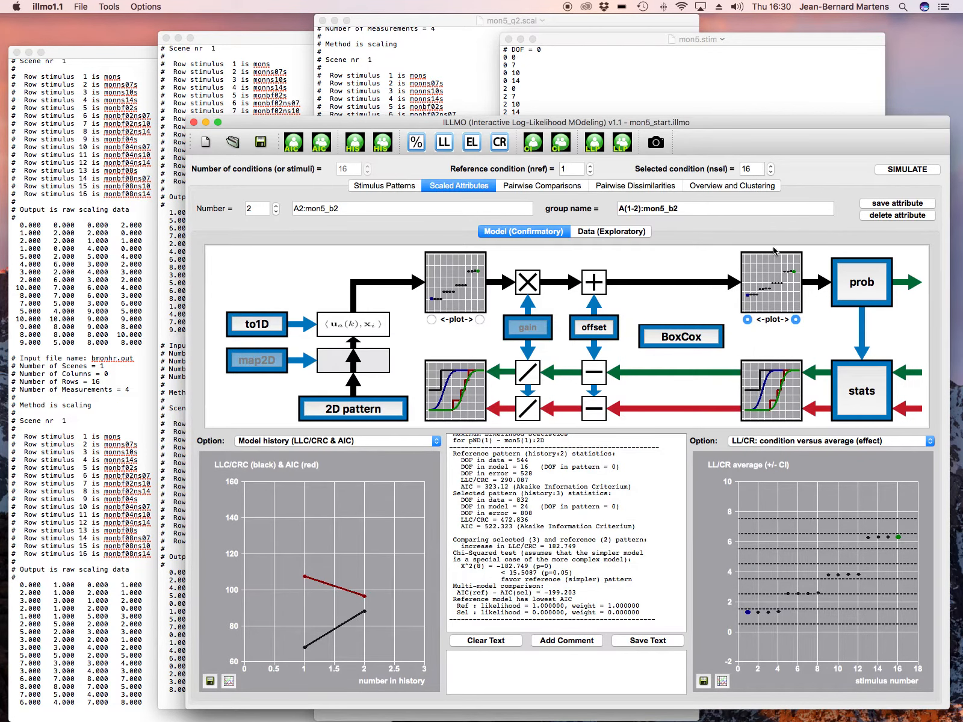
Plot the attributes against AIC, vector1 and vector2, and examine the attribute vectors in the 2D stimulus pattern
left_click(746, 193)
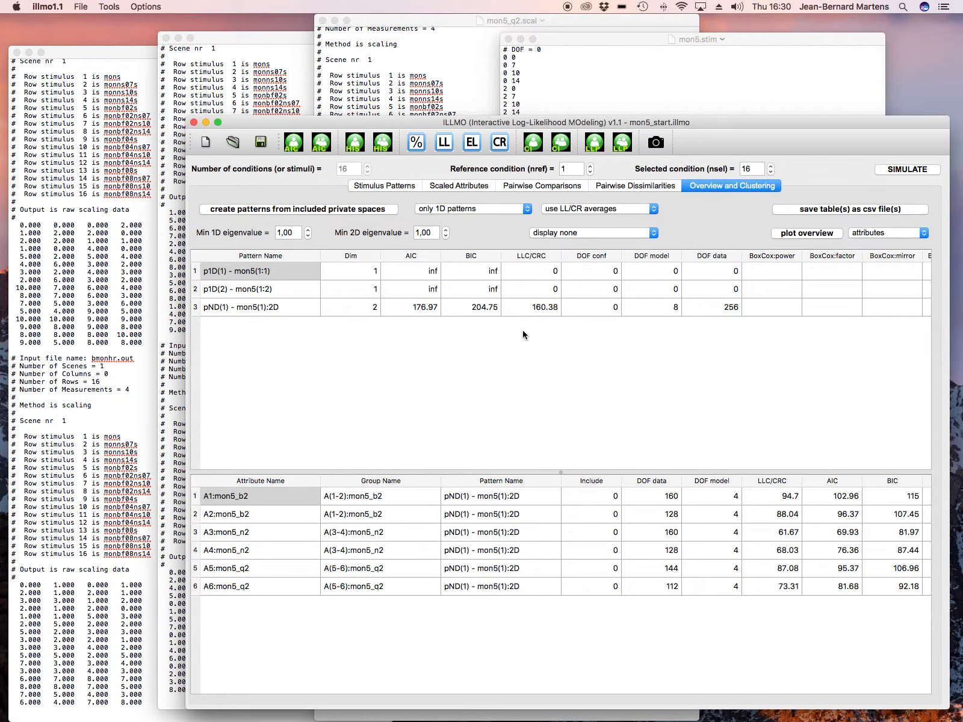
left_click(786, 235)
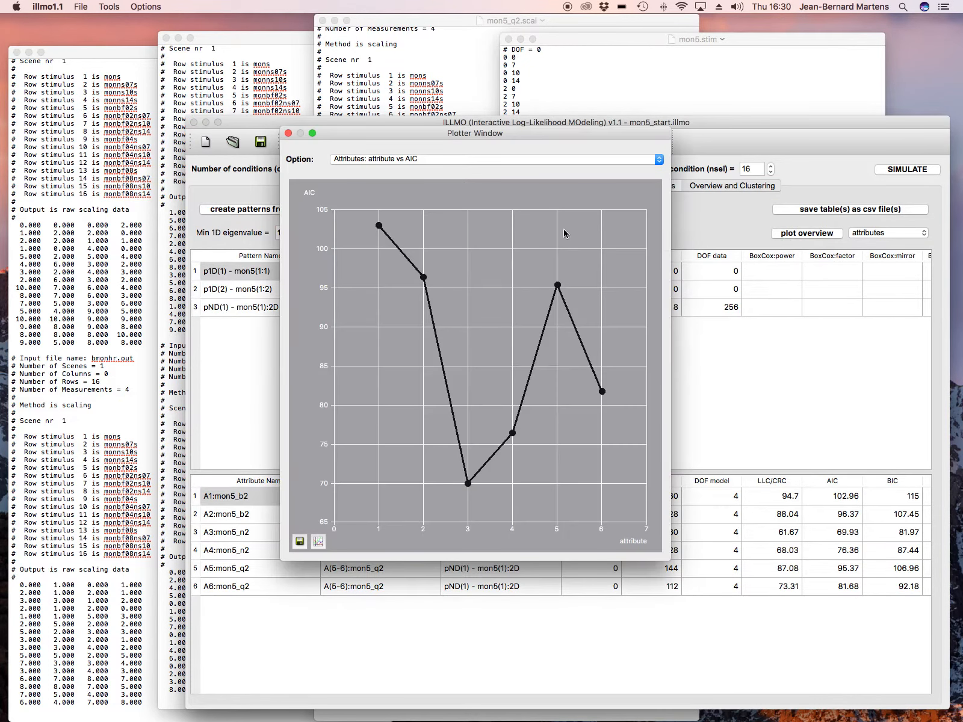
left_click(480, 162)
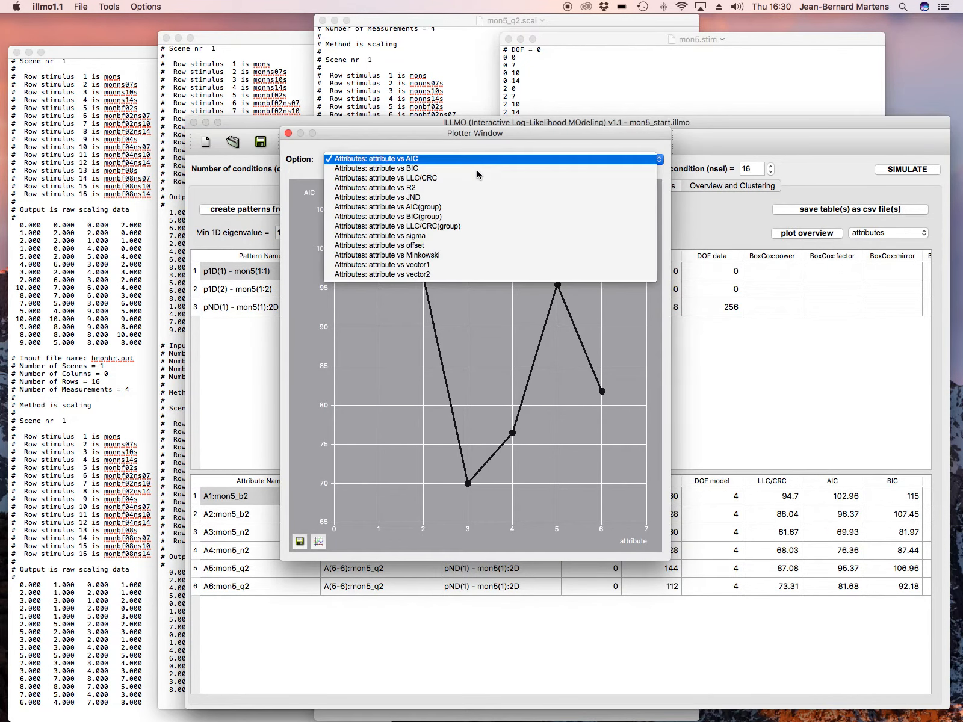
left_click(435, 269)
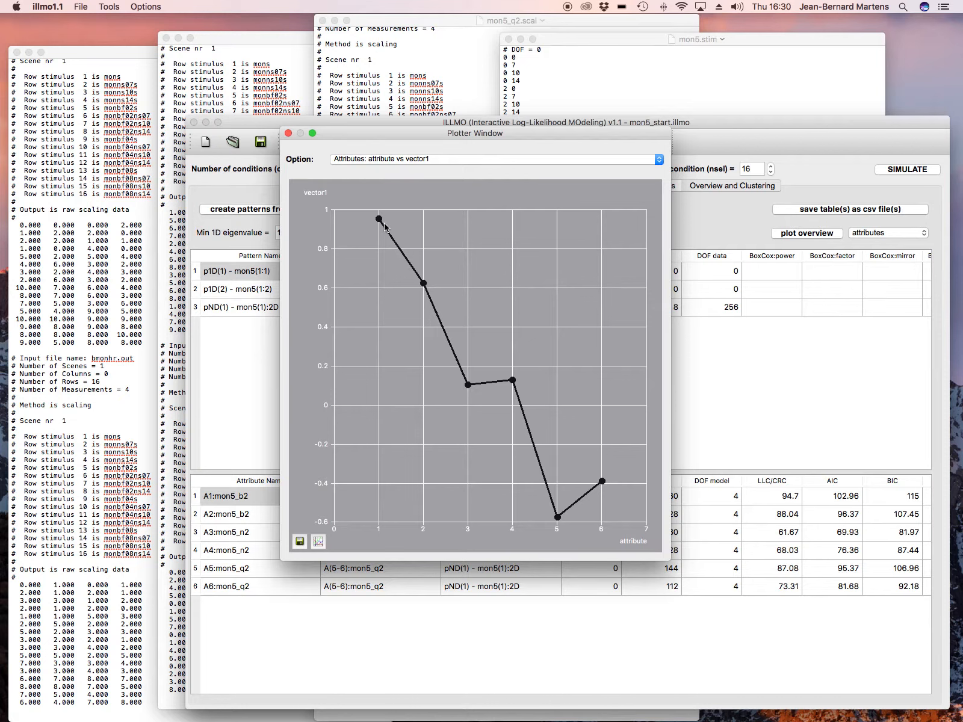
left_click(652, 160)
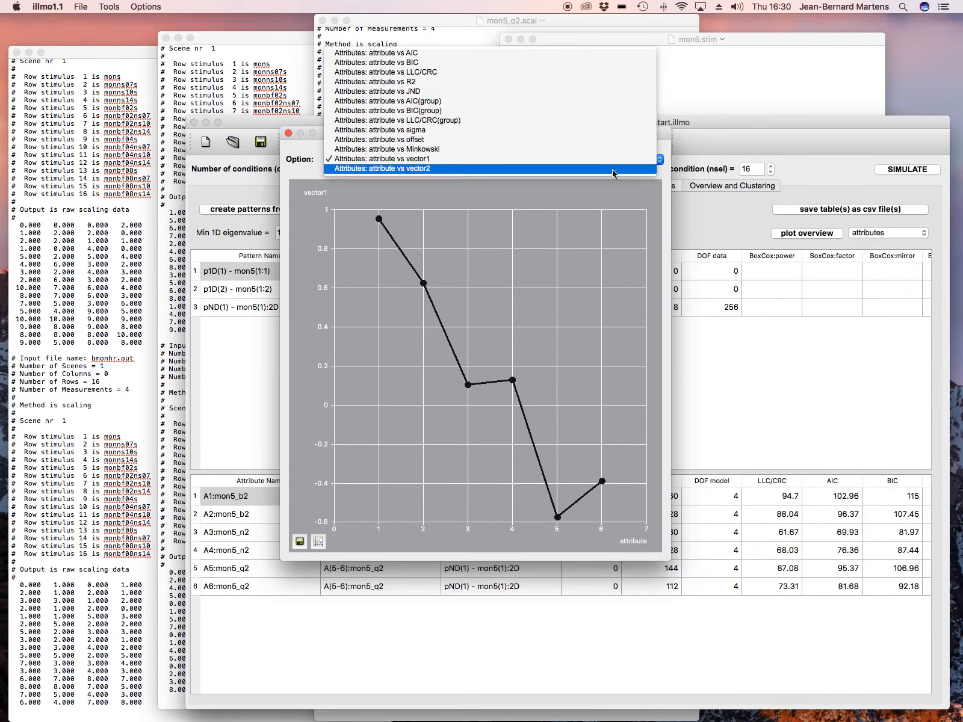
left_click(455, 171)
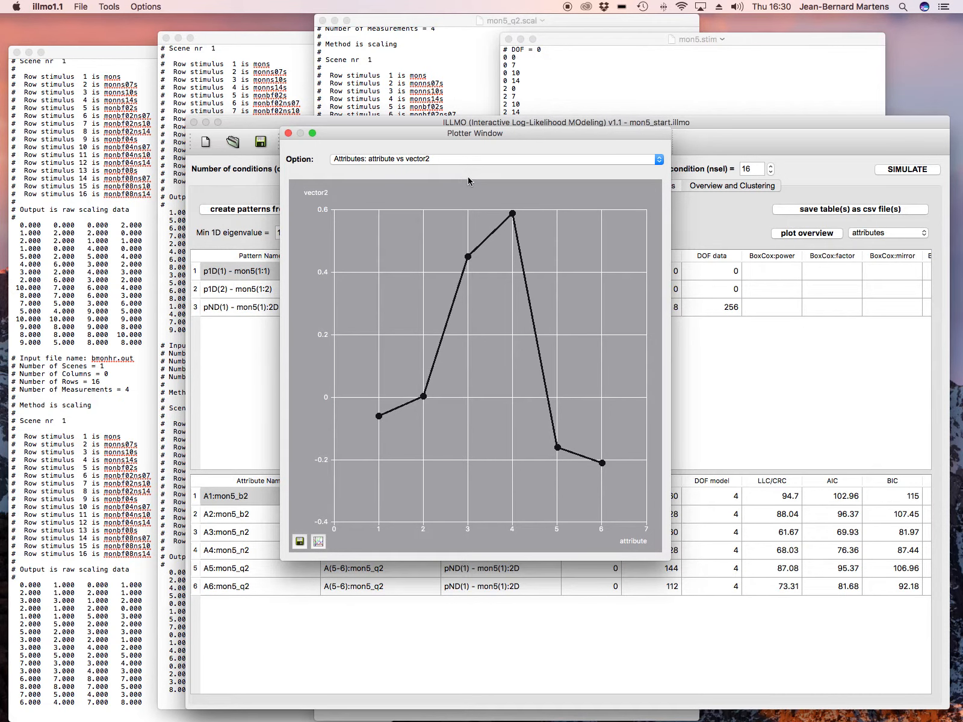
left_click(289, 134)
left_click(408, 187)
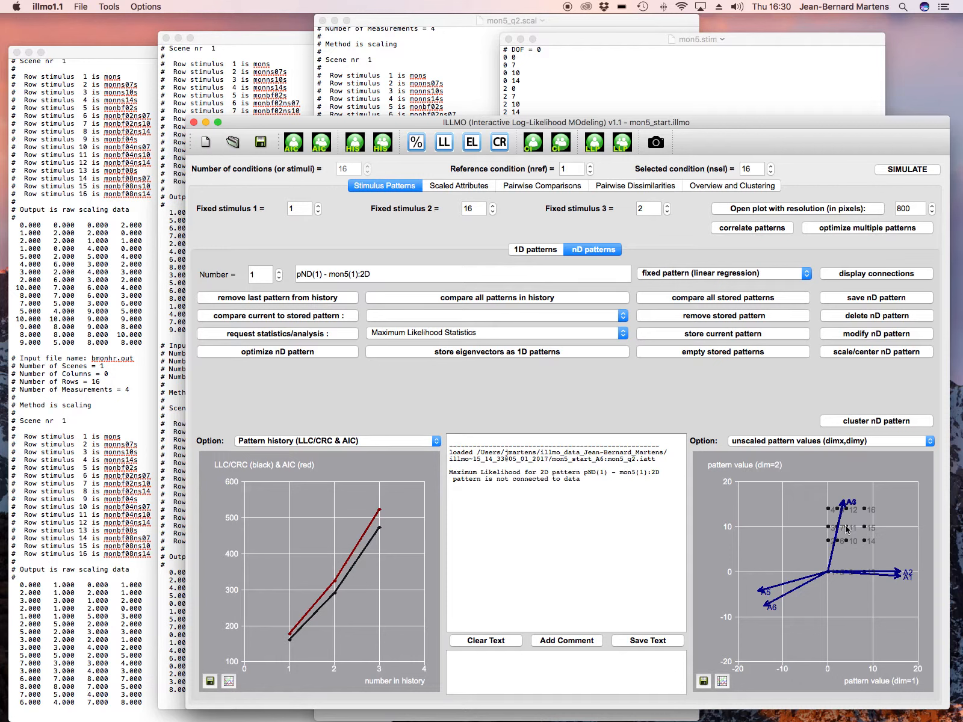
In the vector mapping of A2:mon5_b2, use polar coordinates and make Vector angle 1 a group variable
left_click(478, 189)
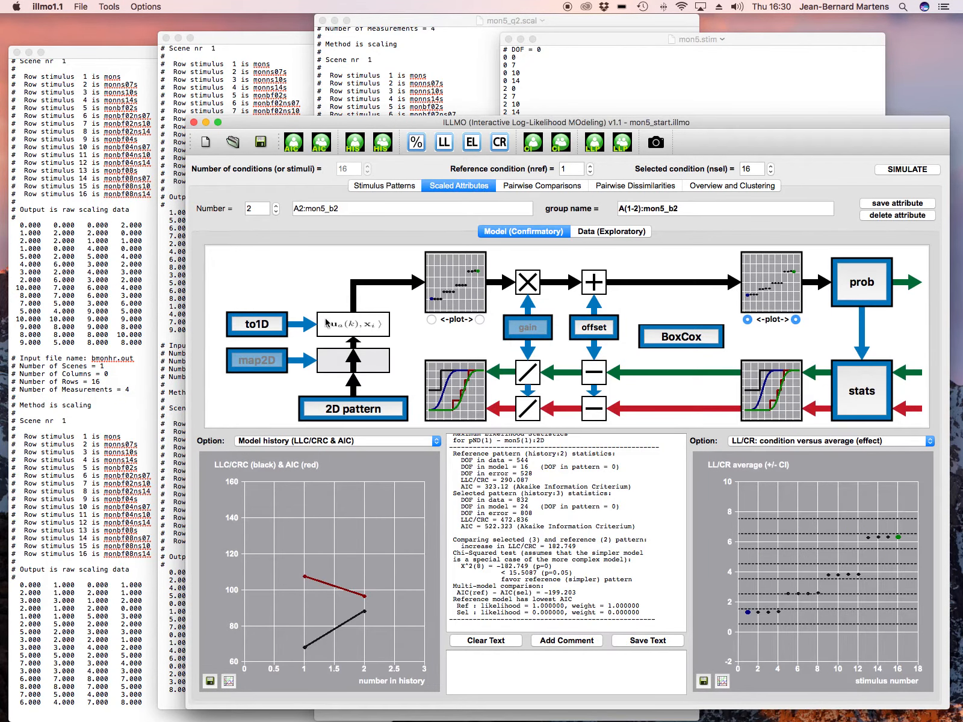
left_click(283, 324)
left_click(471, 214)
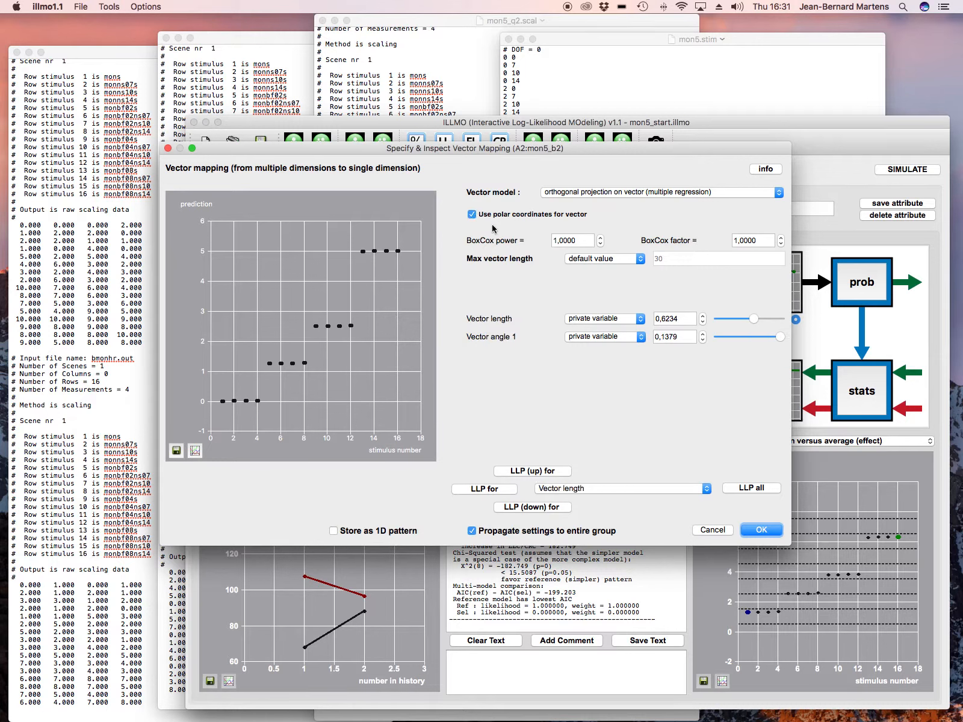
left_click(589, 339)
left_click(587, 346)
left_click_drag(452, 152, 568, 206)
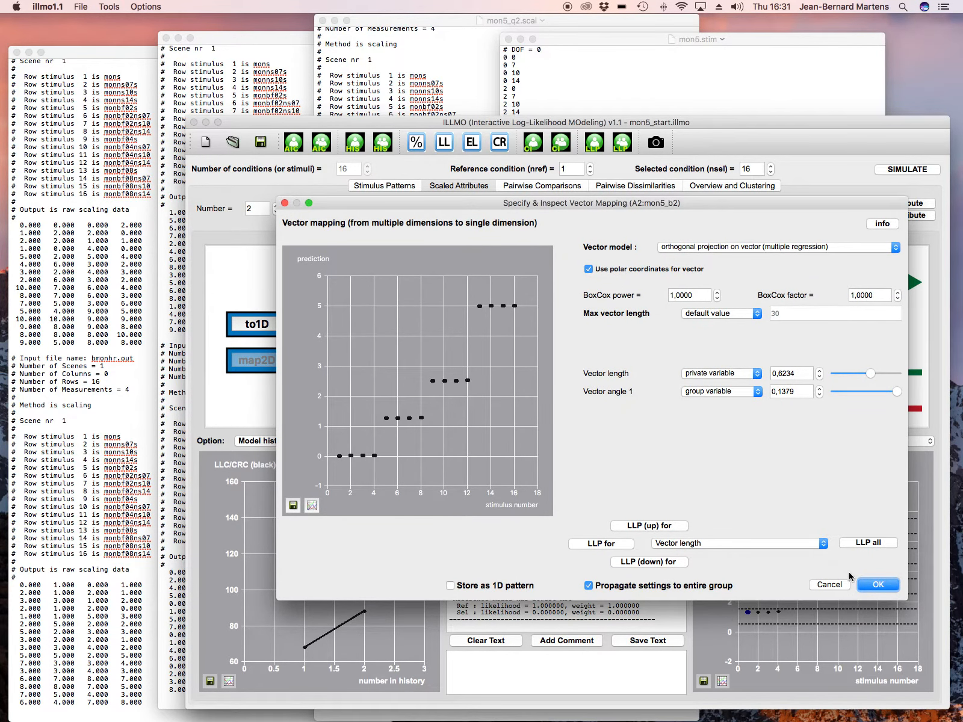
left_click(878, 584)
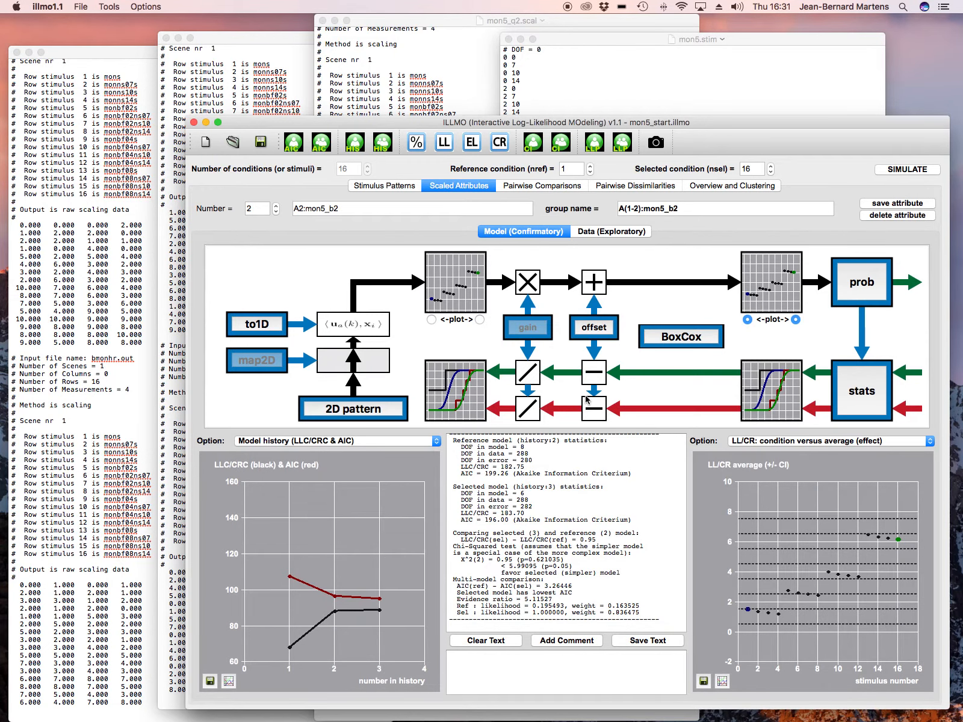
In the vector mapping of A4:mon5_n2, use polar coordinates and make Vector angle 1 a group variable
left_click(276, 205)
left_click(275, 205)
left_click(279, 328)
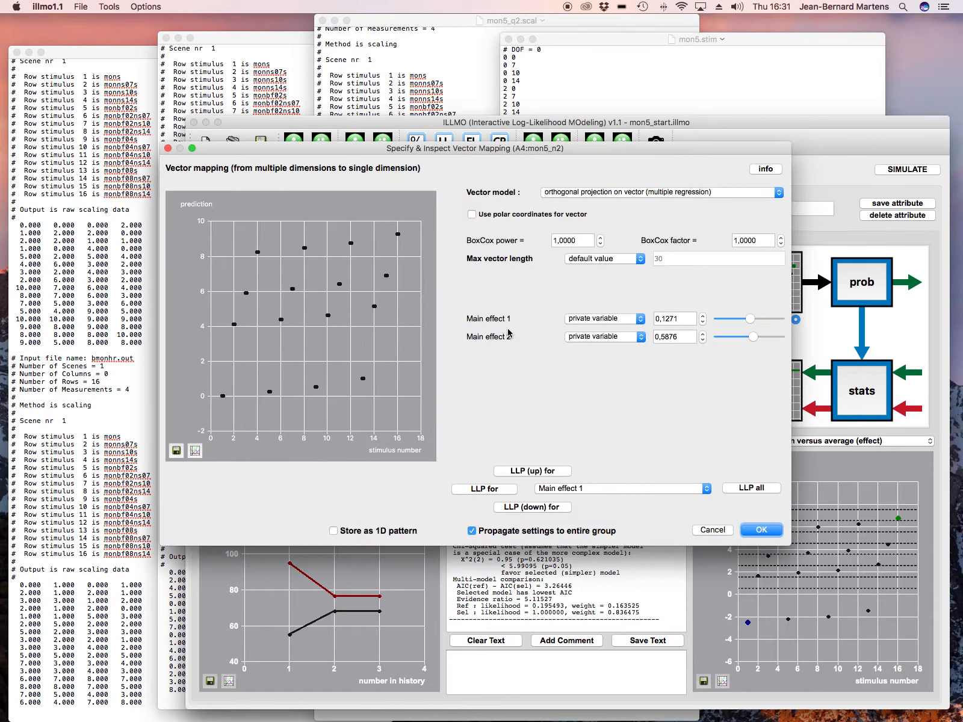
left_click(471, 214)
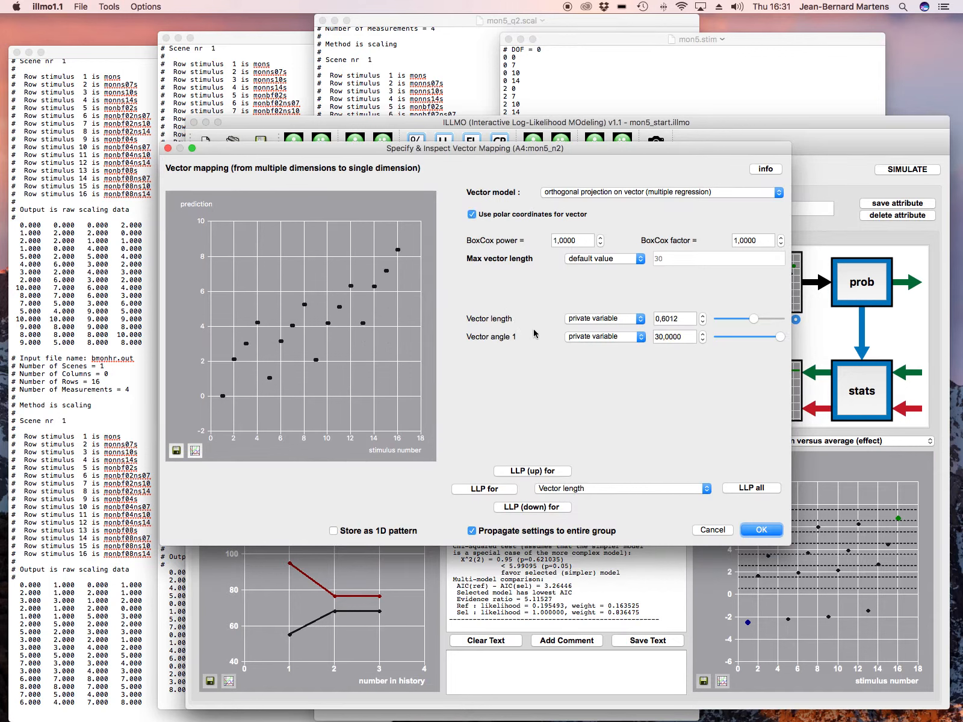
left_click(593, 346)
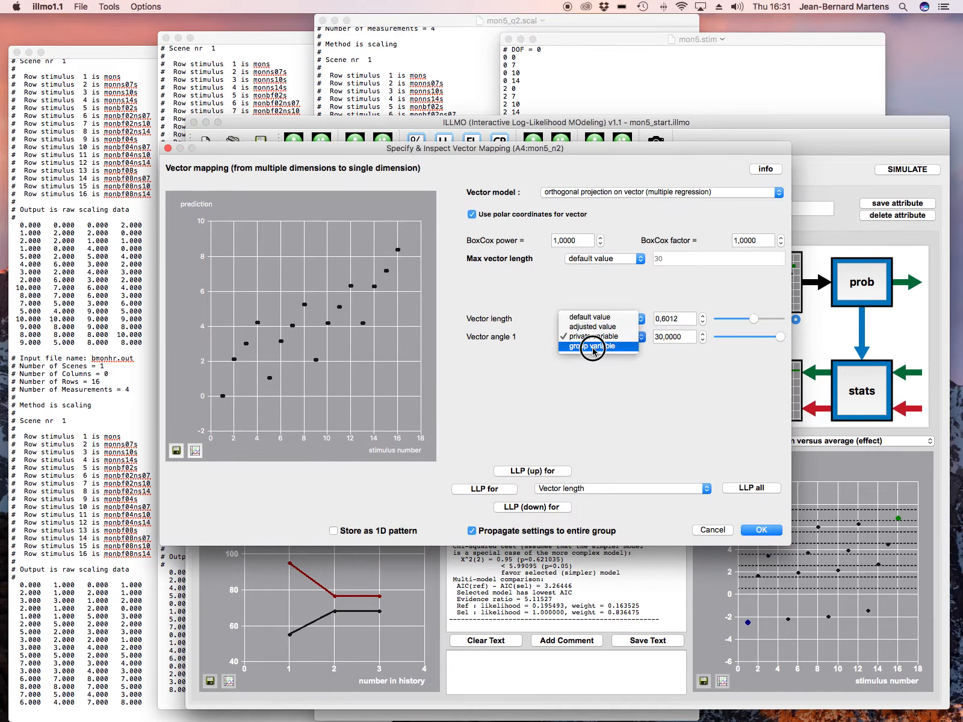
left_click(767, 535)
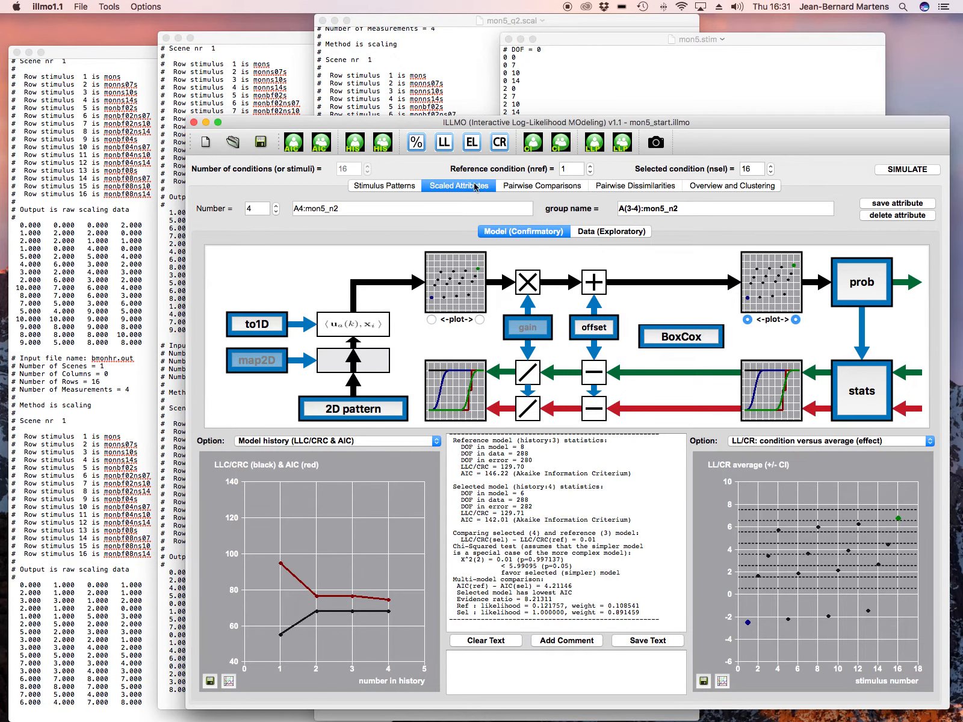
Optimize the stimulus pattern pND(1) - mon5(1):2D as a fixed pattern and compare its fit statistics with the previous history entry
left_click(386, 186)
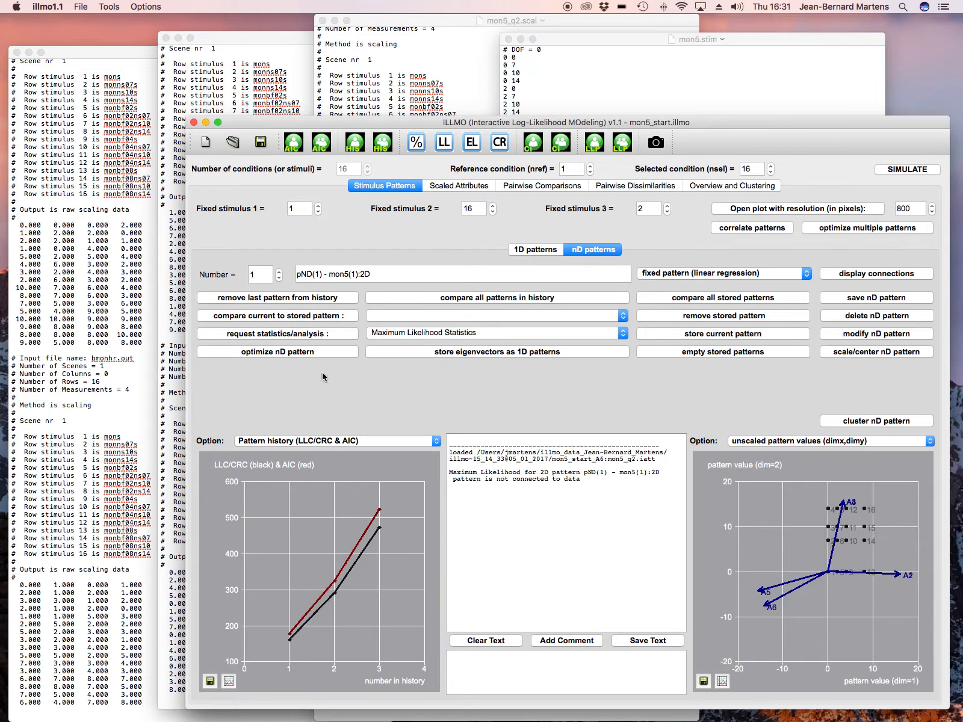
left_click(317, 354)
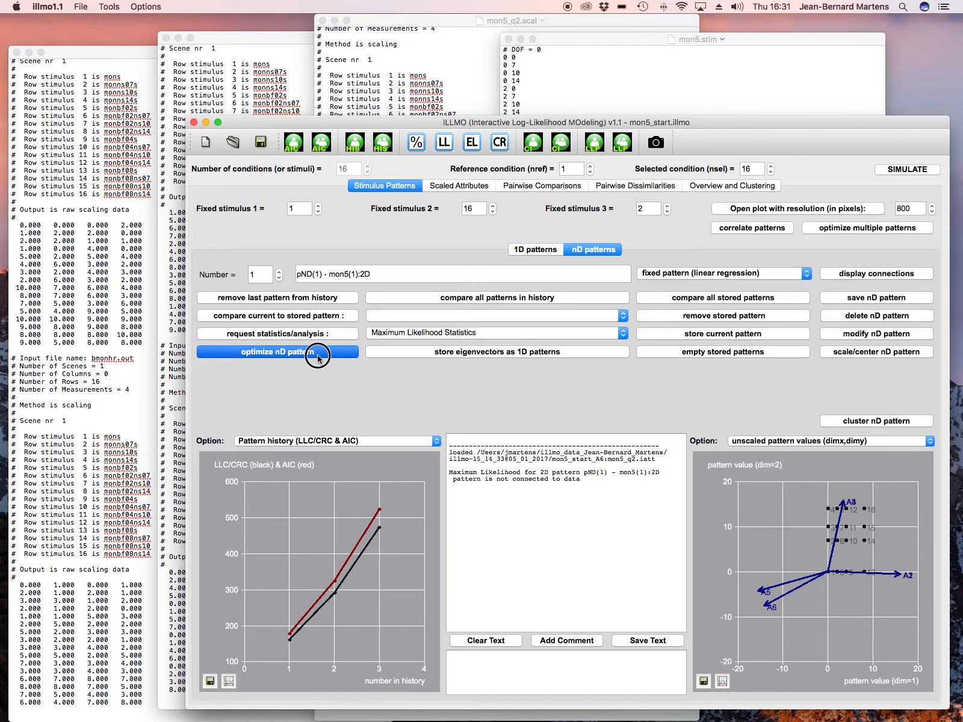
mouse_move(394, 515)
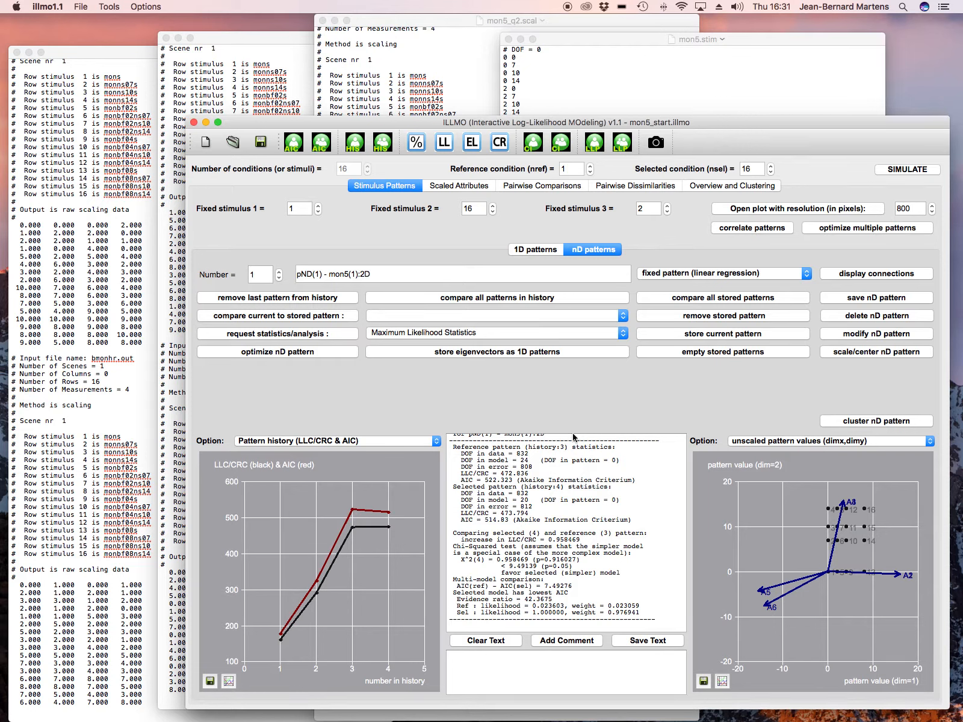
Set fixed stimulus 2 to 12 and fixed stimulus 3 to 4 for the stimulus patterns
double_click(474, 207)
type("12")
key("Return")
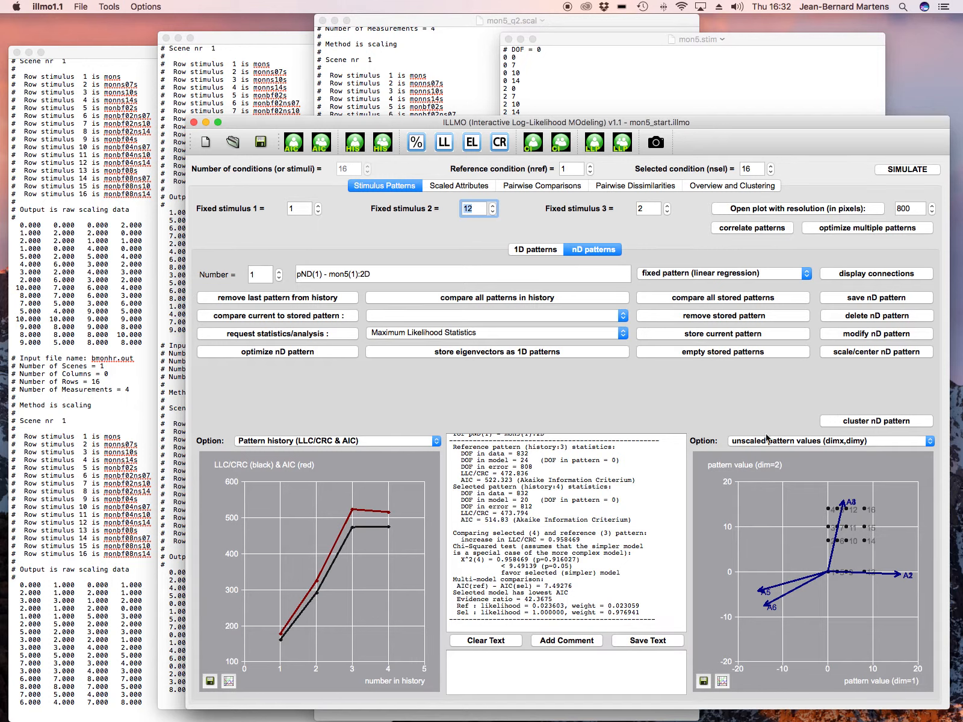
left_click(644, 208)
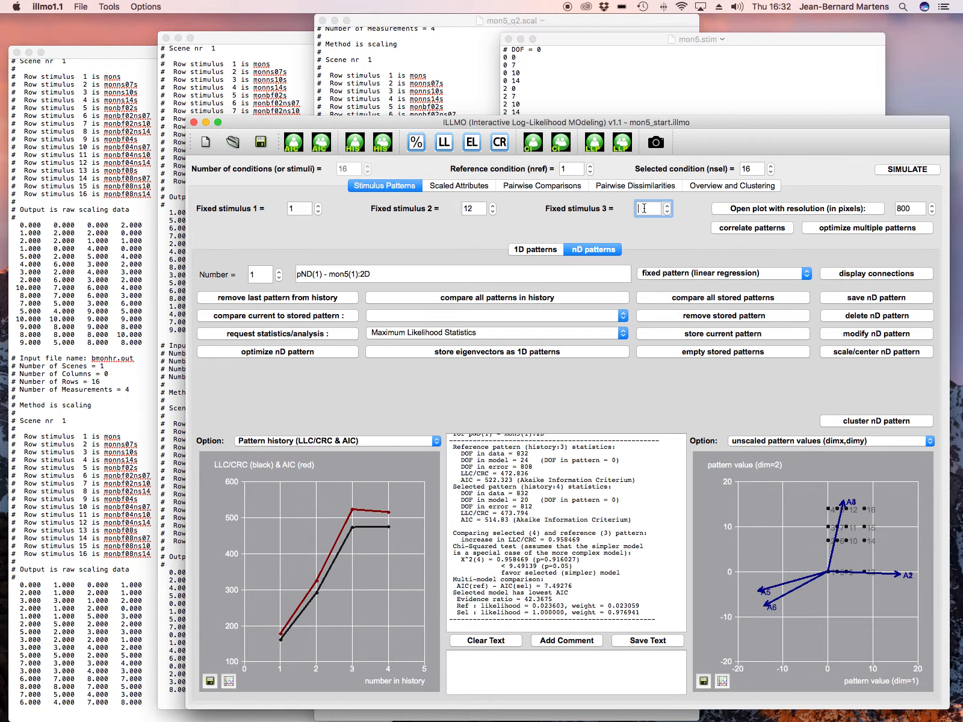
type("4")
Make pND(1) - mon5(1):2D a variable pattern (multidimensional scaling) and optimize it with stimuli 1, 12 and 4 fixed
left_click(760, 275)
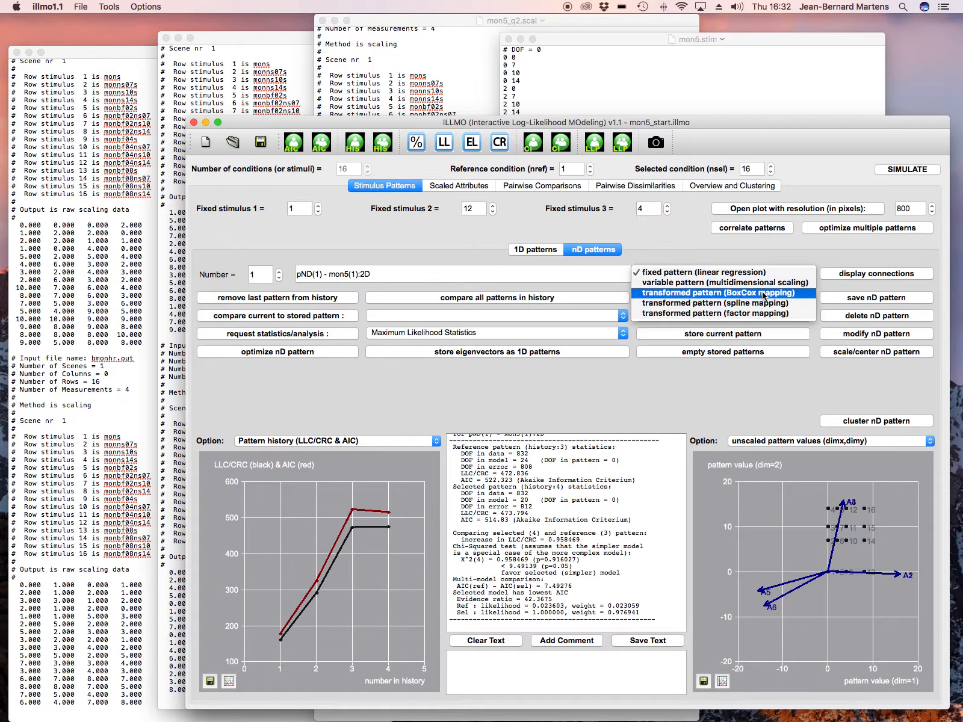
left_click(763, 283)
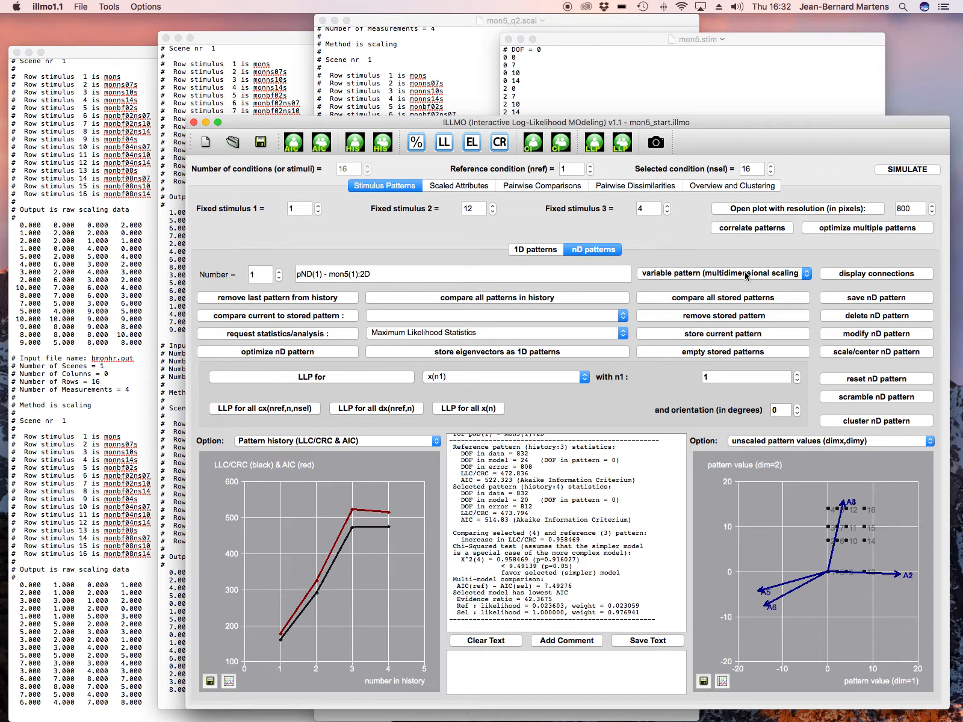
left_click(343, 352)
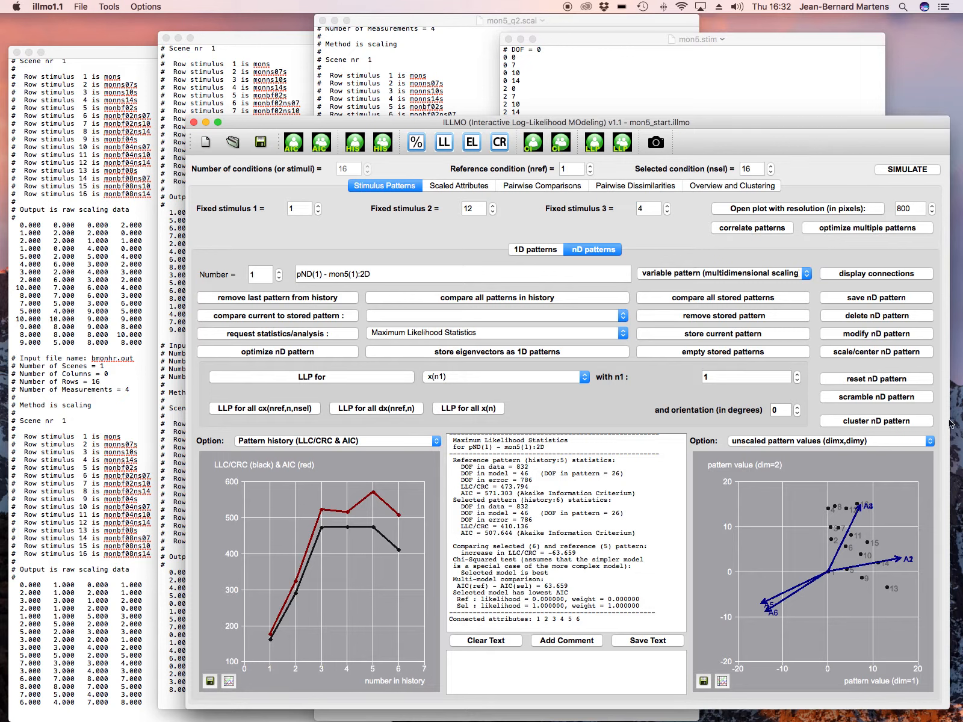
Reset the 2D stimulus pattern and set fixed stimulus 2 to 13
left_click(882, 383)
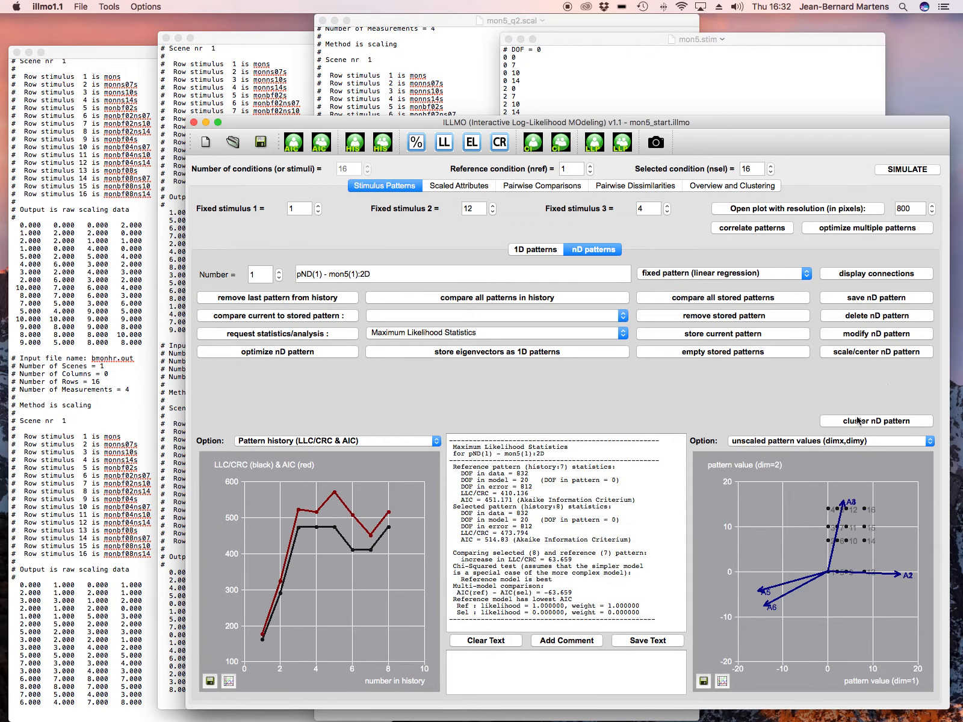
left_click(493, 205)
Try the transformed pattern (BoxCox mapping) for pND(1) - mon5(1):2D and optimize it twice
left_click(664, 275)
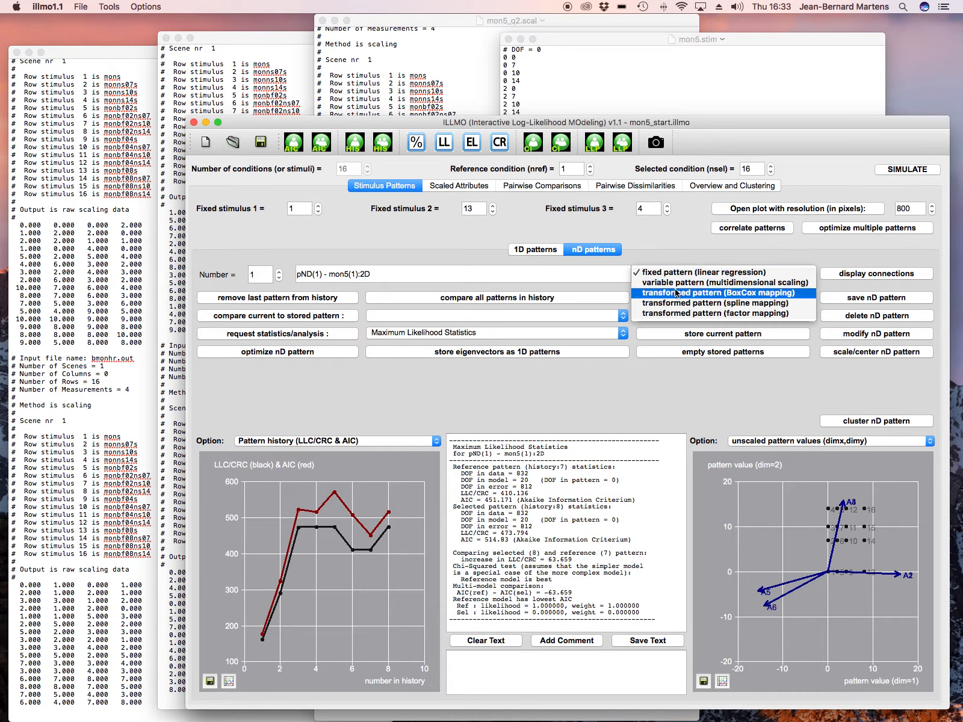
left_click(687, 292)
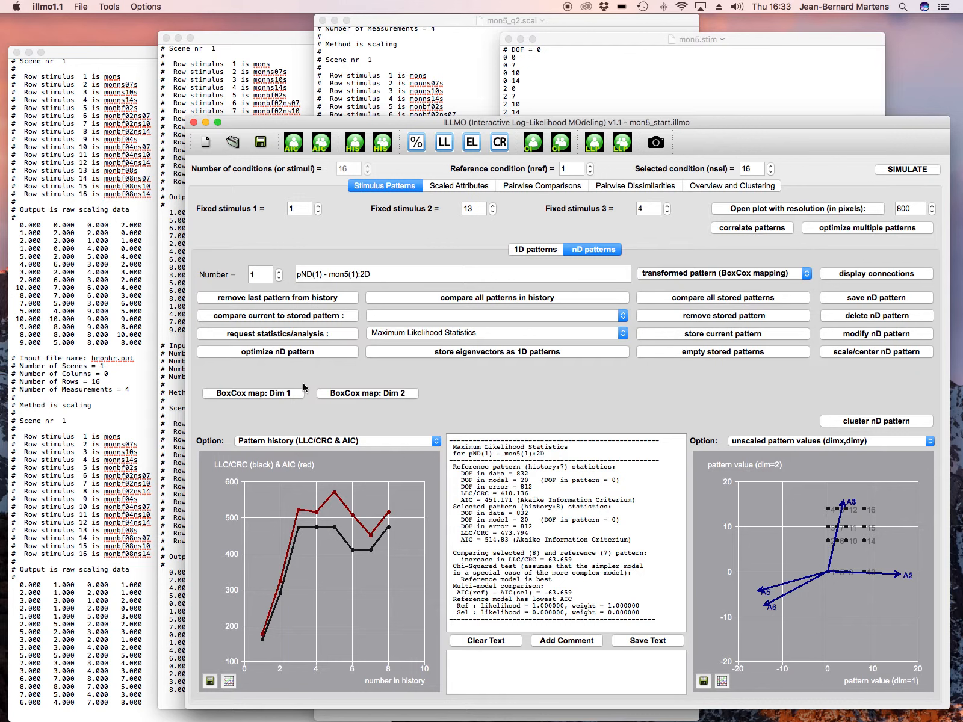
left_click(331, 356)
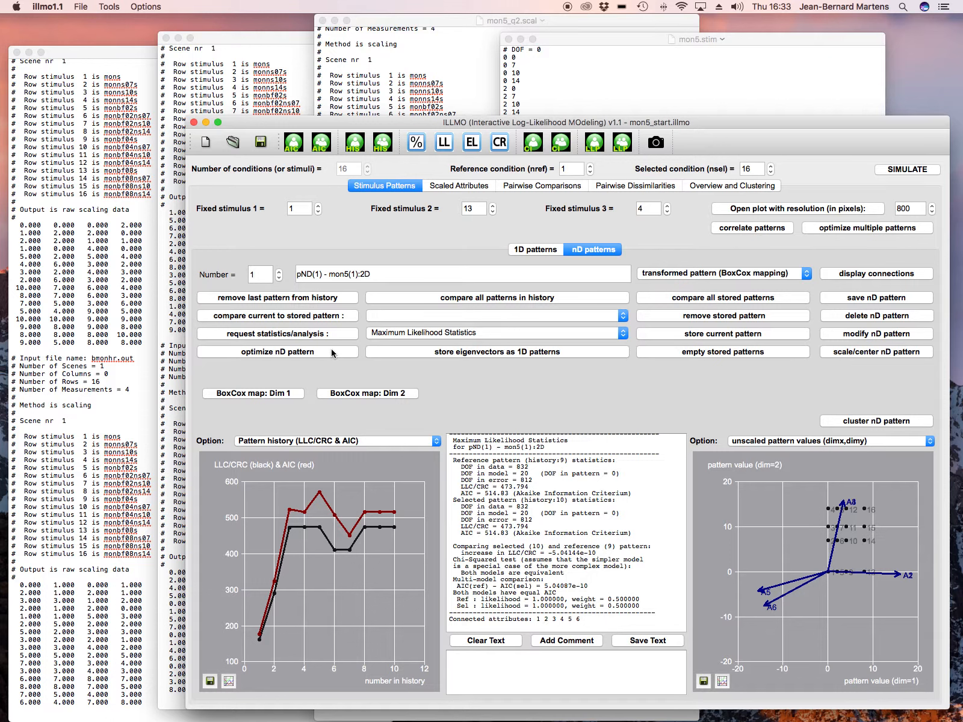
left_click(324, 354)
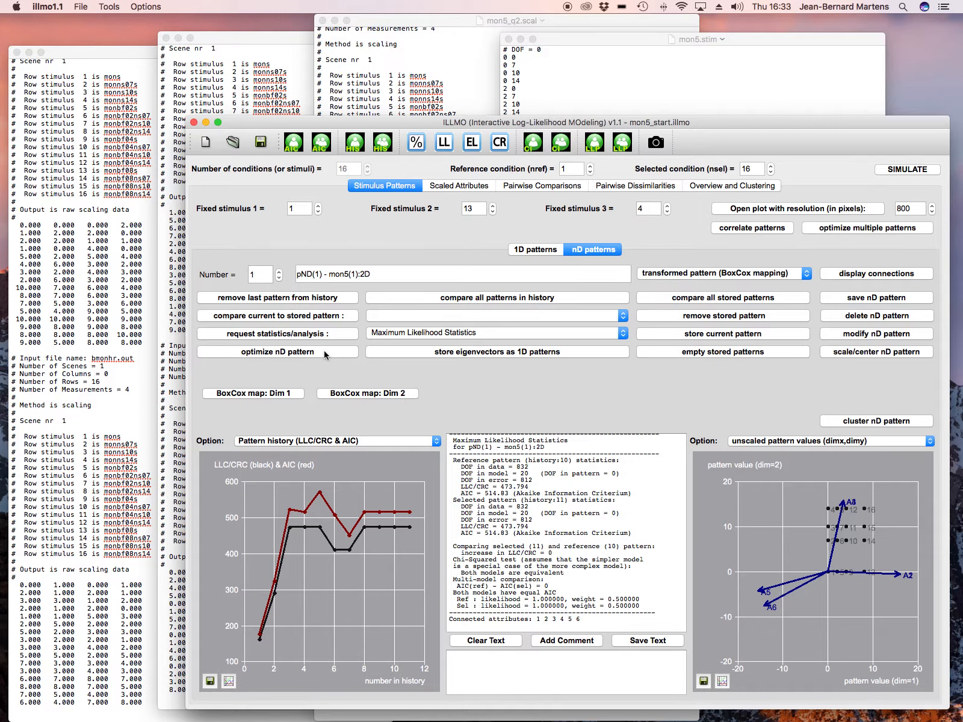
Change the 2D pattern to variable pattern (multidimensional scaling) and optimize it with stimuli 1, 13 and 4 fixed
left_click(664, 275)
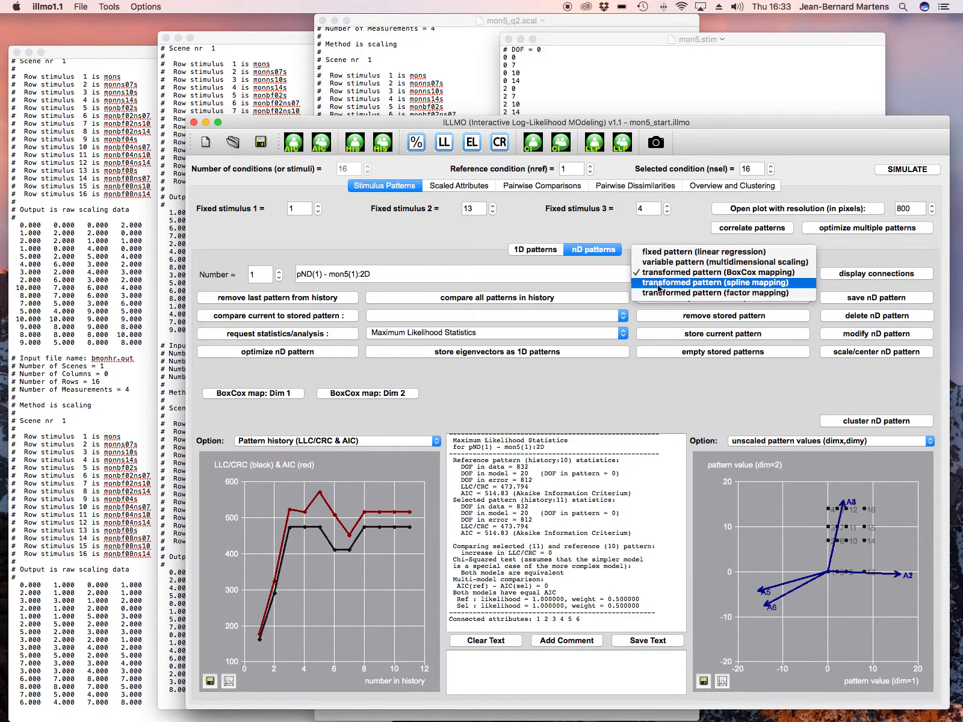
left_click(662, 262)
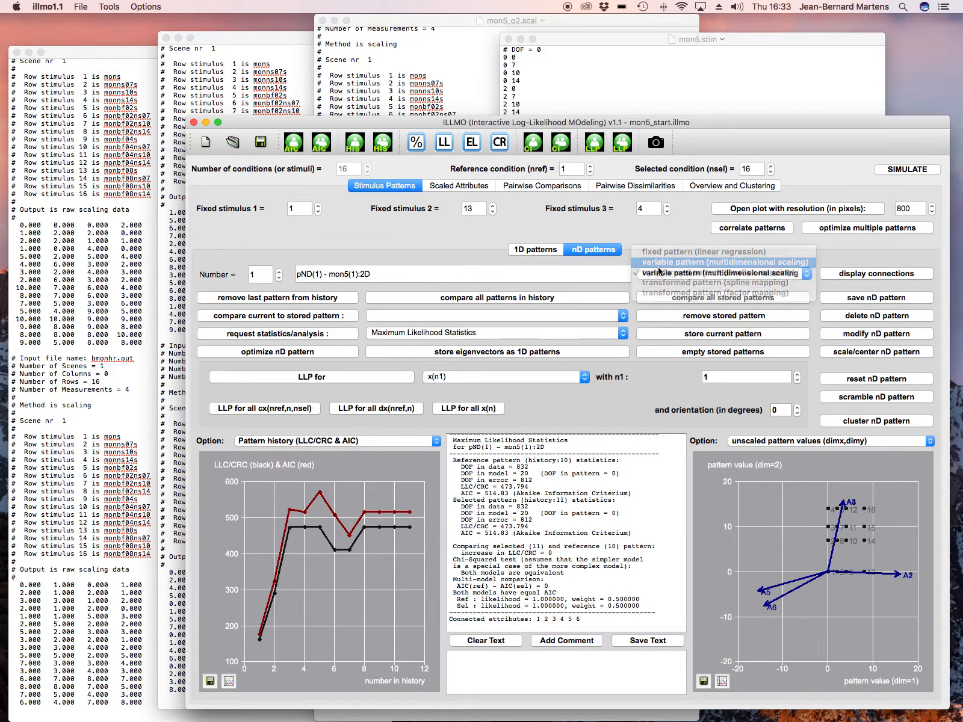
left_click(305, 352)
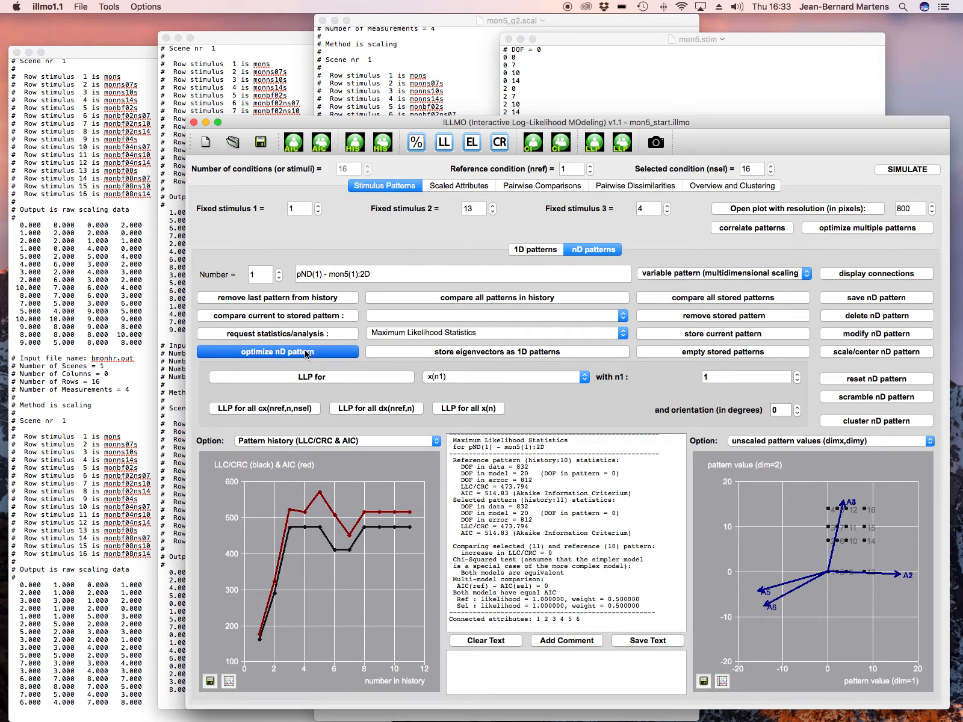